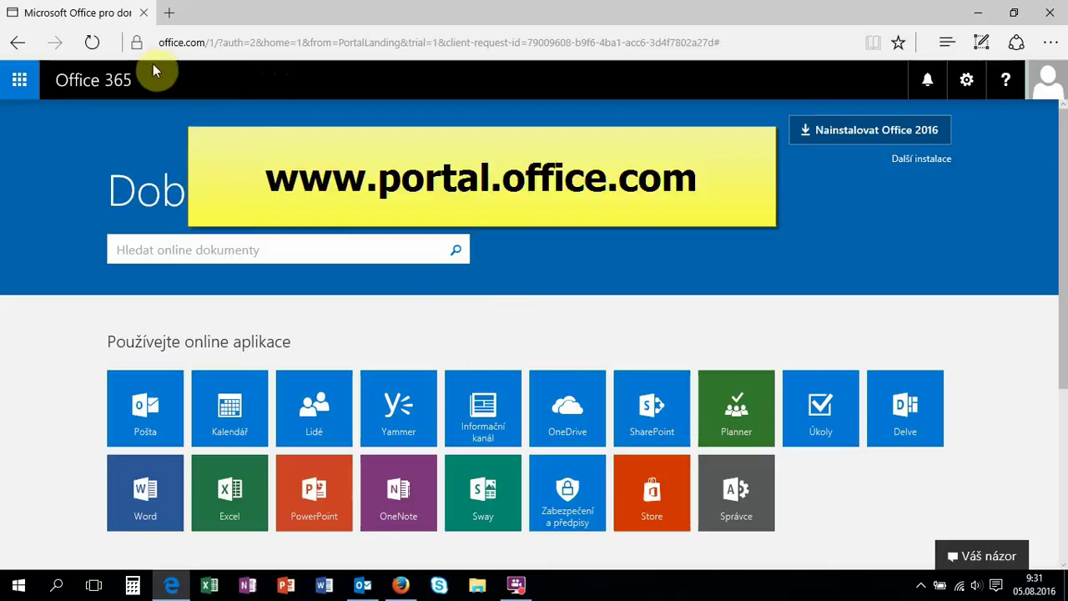
Open Planner from the Office 365 portal's Planner tile in a new tab.
click(168, 42)
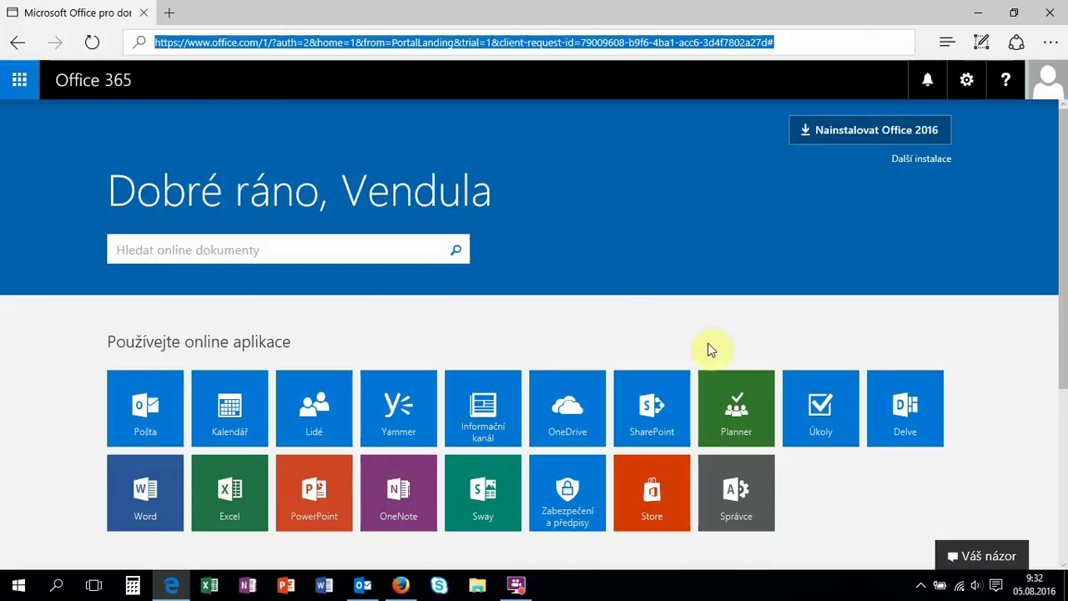
click(734, 413)
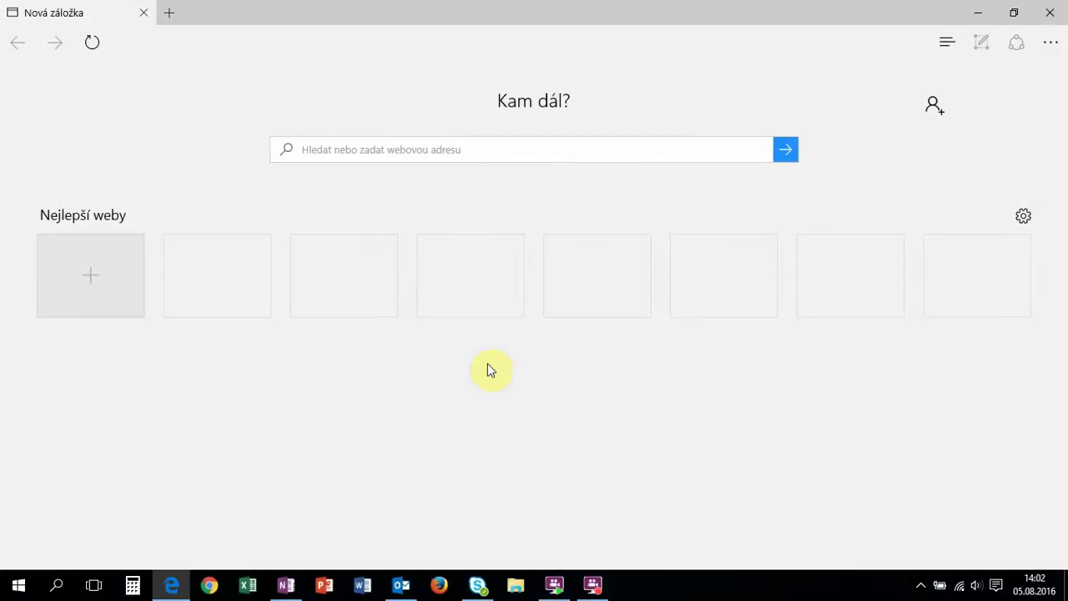
Go to tasks.office.com by entering 'tasks' in the Edge address bar.
click(334, 150)
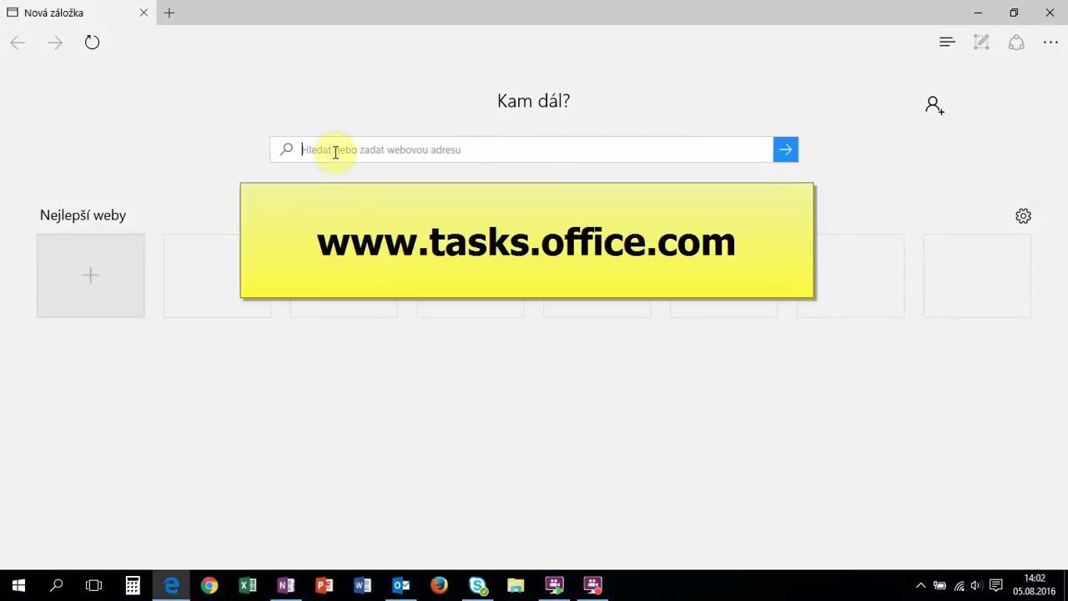
text(tasks.office.com/)
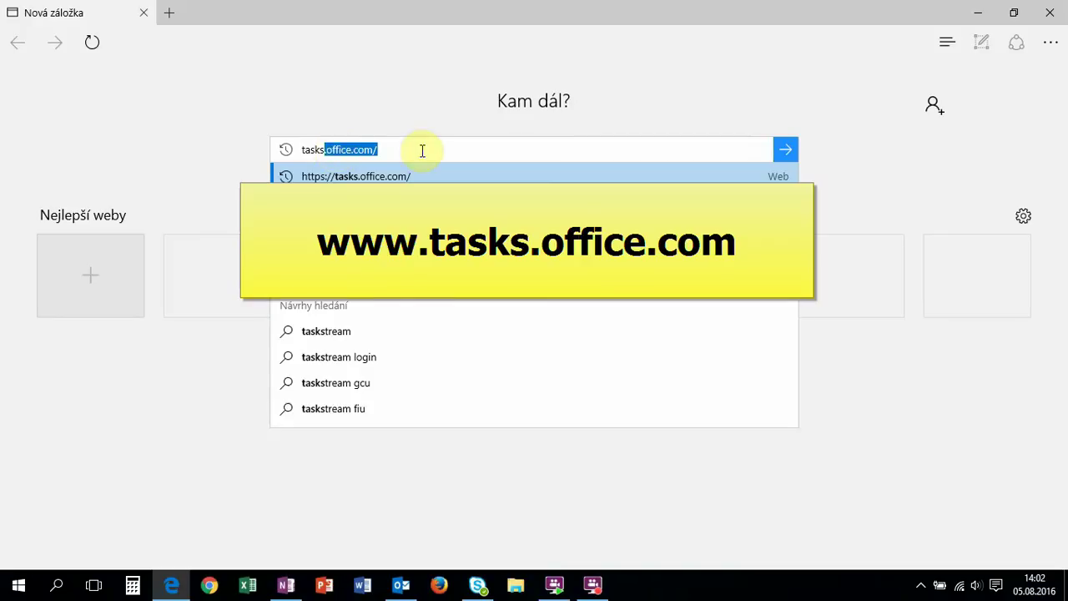
key(Return)
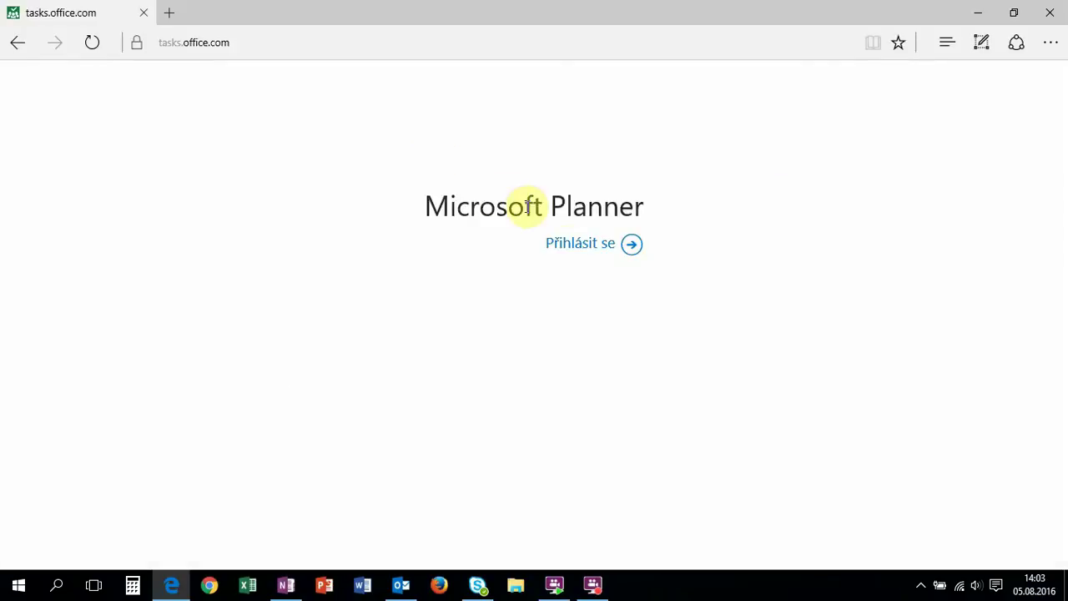
Sign in to Planner by entering the account e-mail and choosing the work account.
click(573, 245)
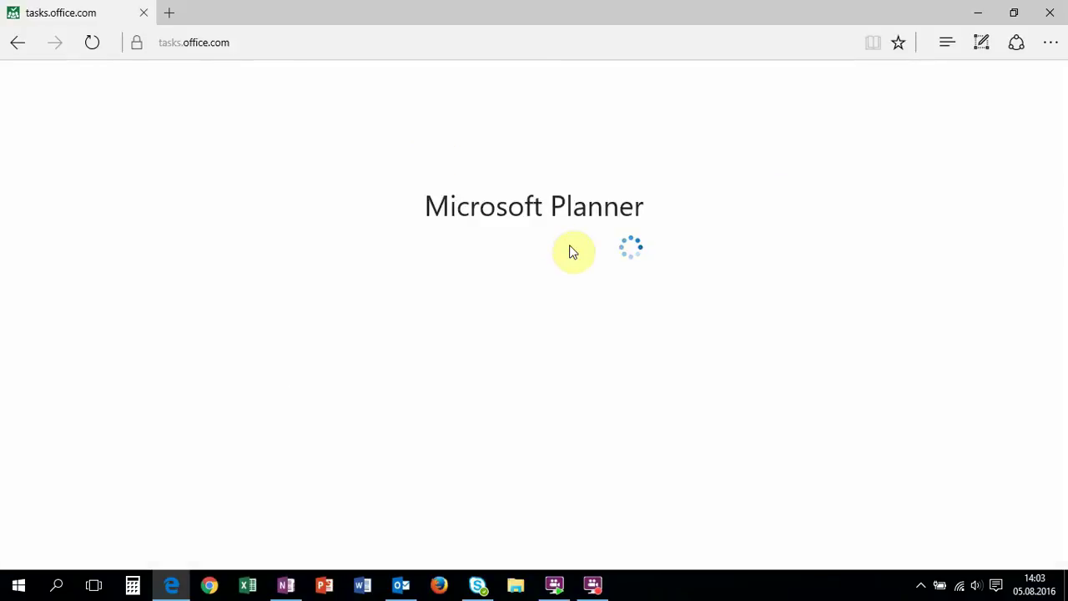
click(527, 281)
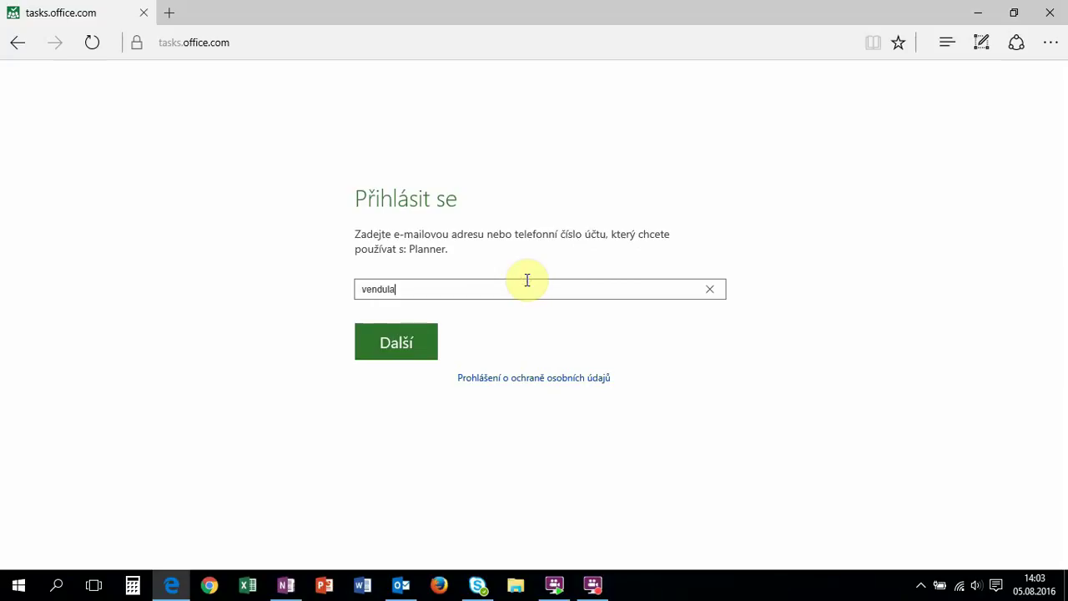
click(418, 359)
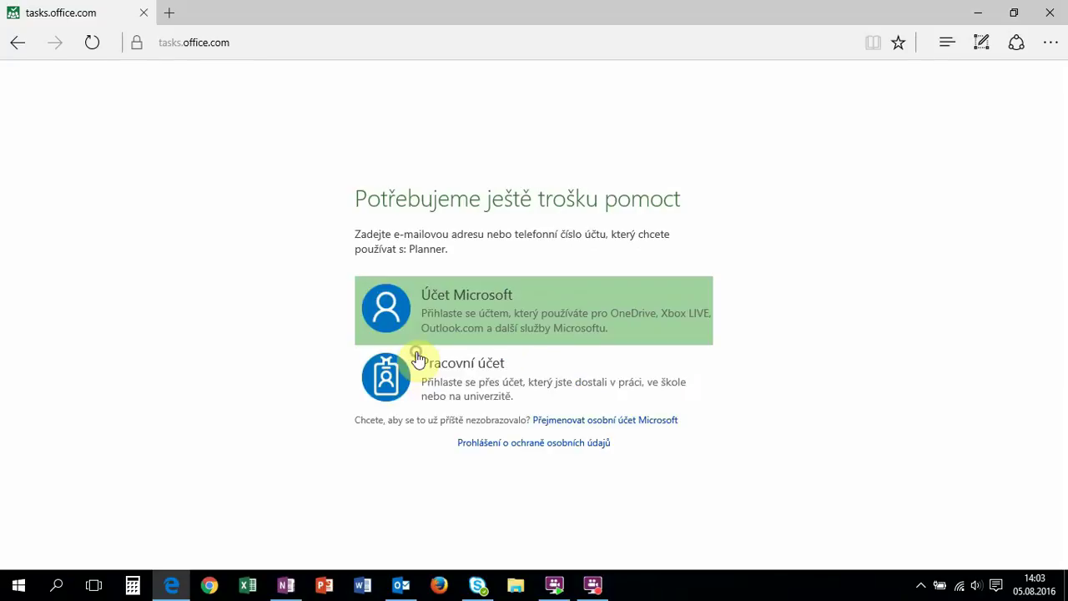
click(529, 387)
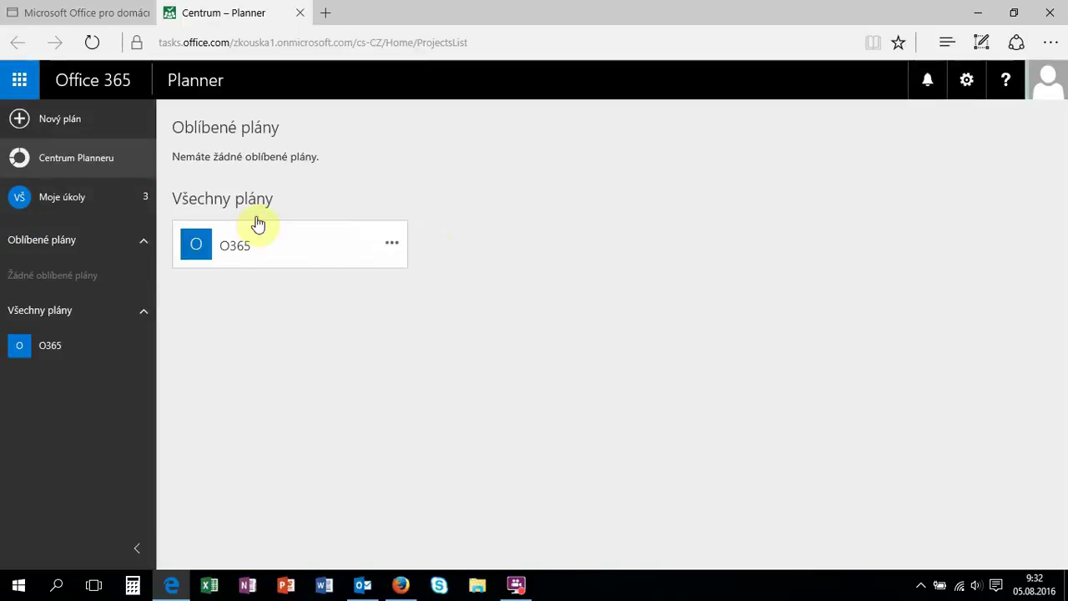
Create the private plan 'Příprava nabídky' with e-mail alias Pripravanabidky.
click(60, 121)
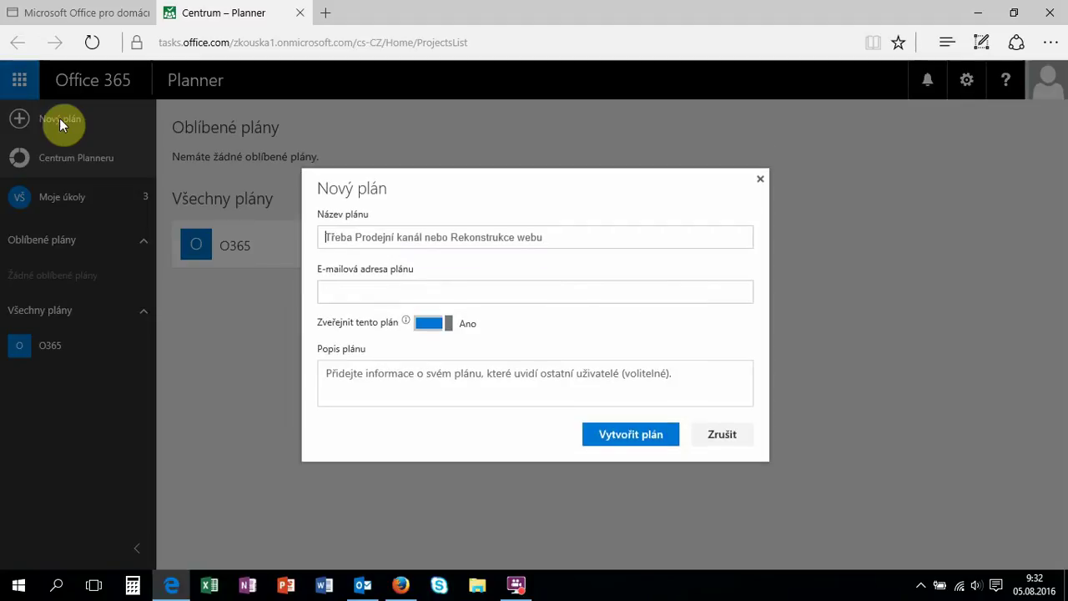
text(Přípra)
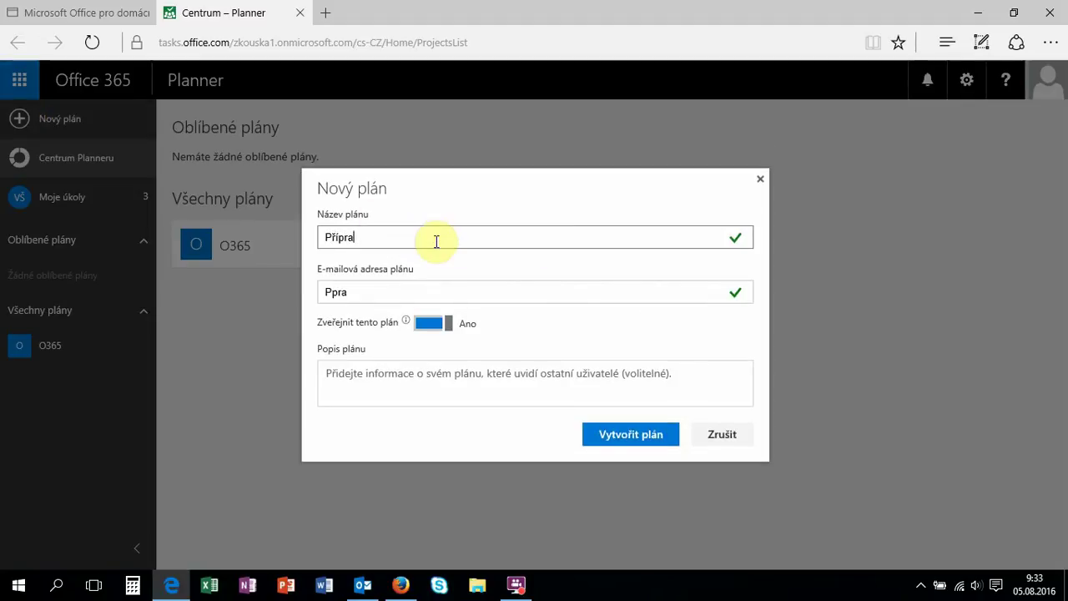
text(va nabídky)
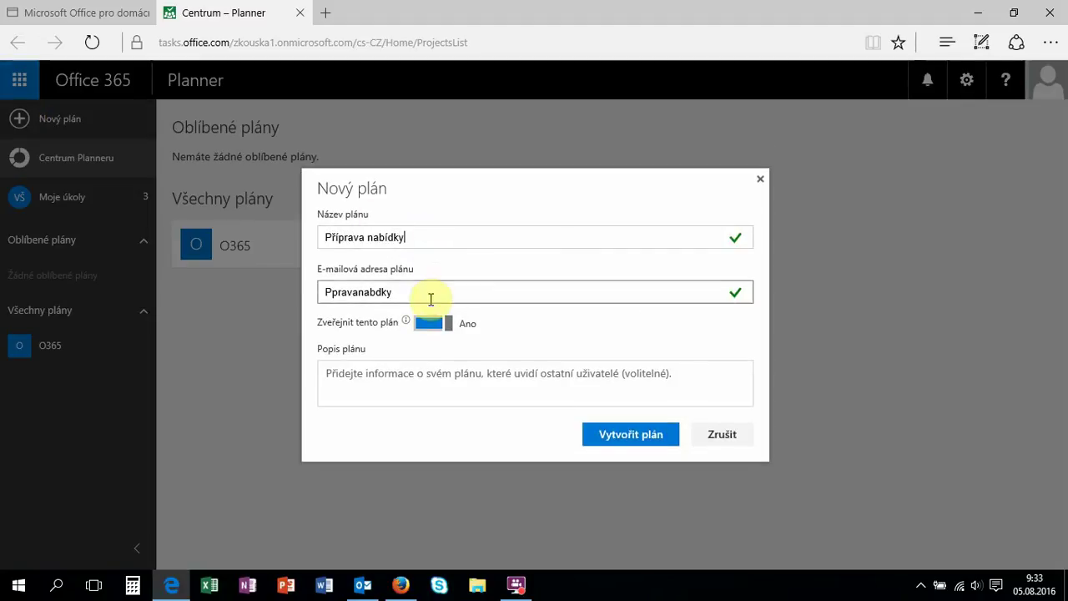
click(432, 323)
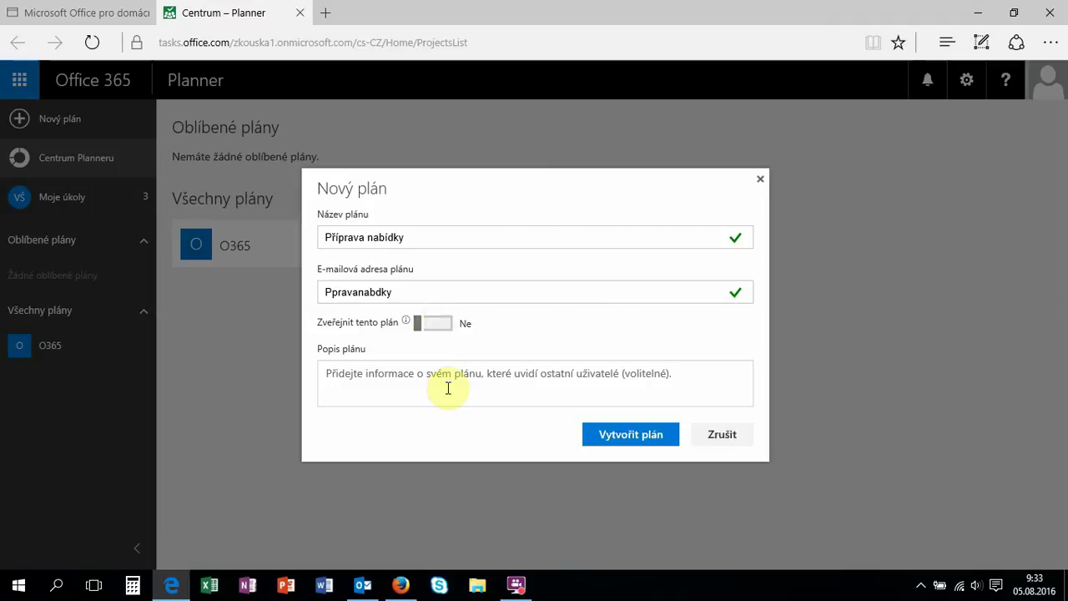
click(331, 295)
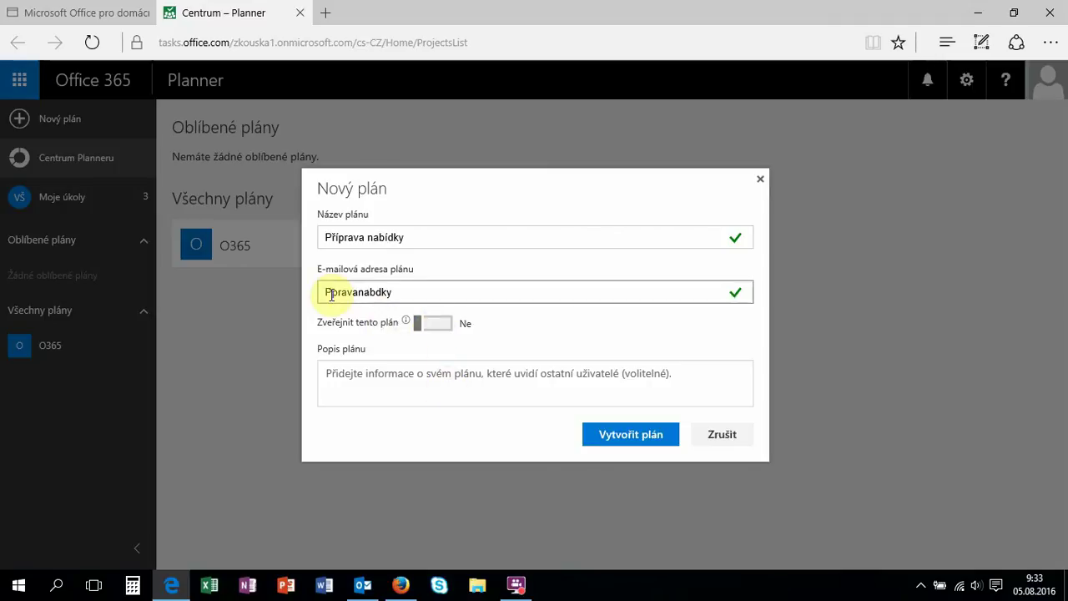
text(ri)
click(381, 290)
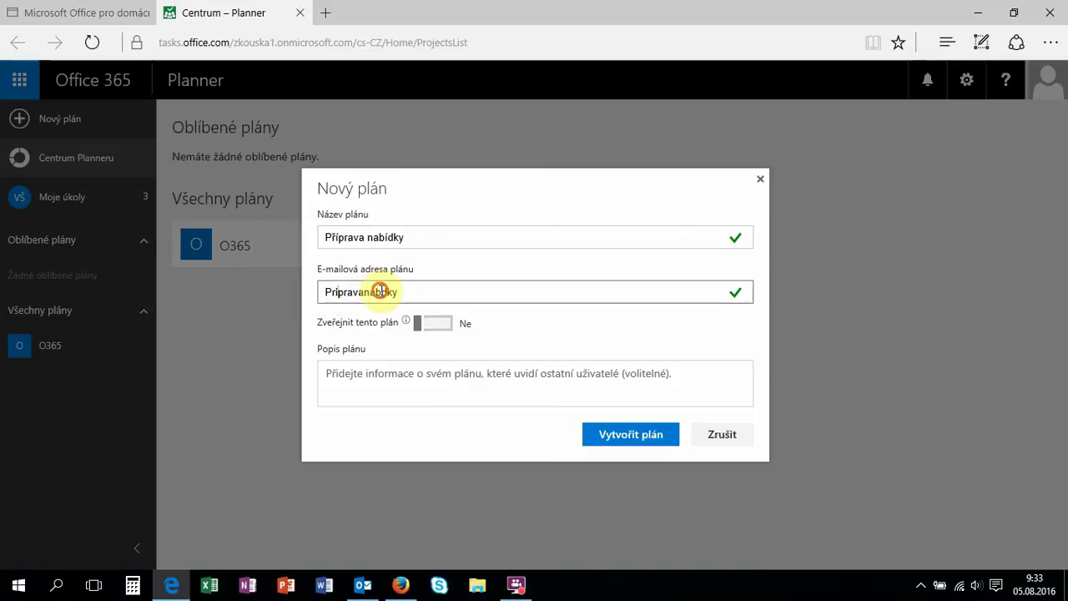
text(i)
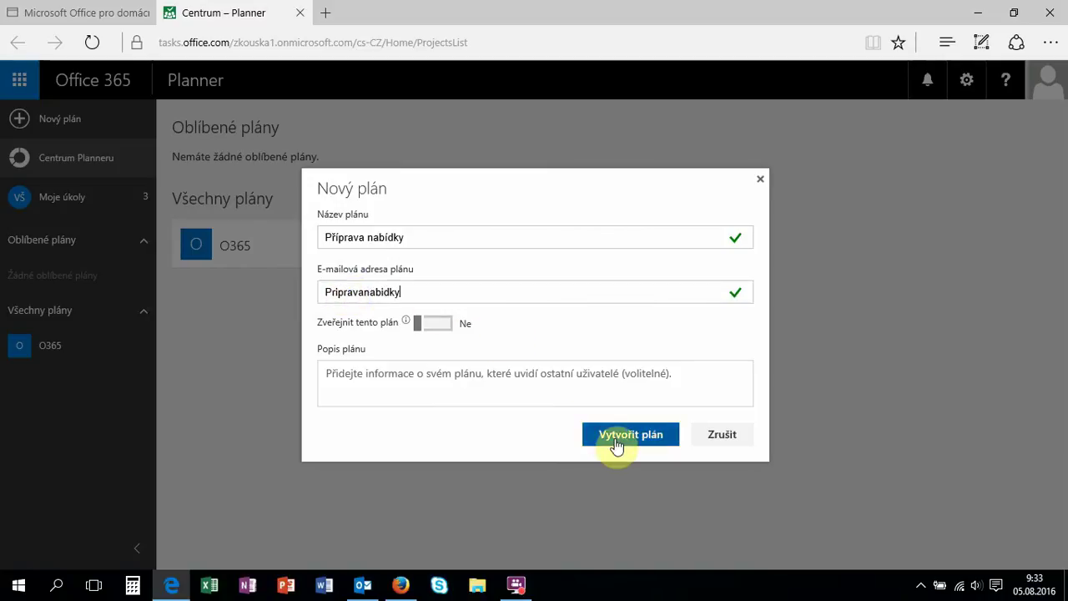
click(616, 442)
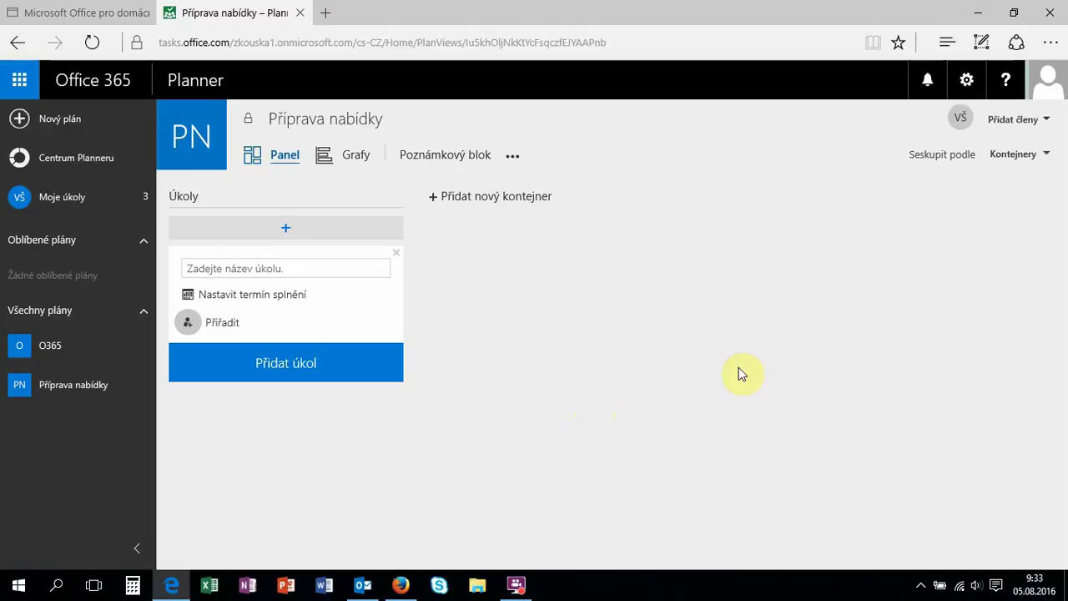
Add three colleagues, found by first name, as members of 'Příprava nabídky'.
click(1047, 122)
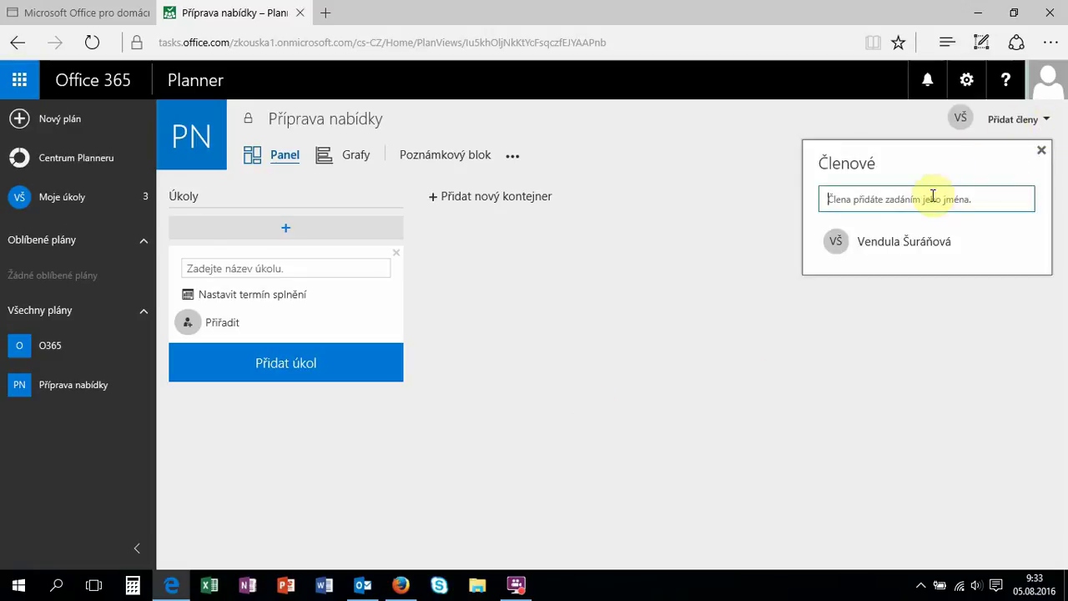
text(petra)
click(911, 225)
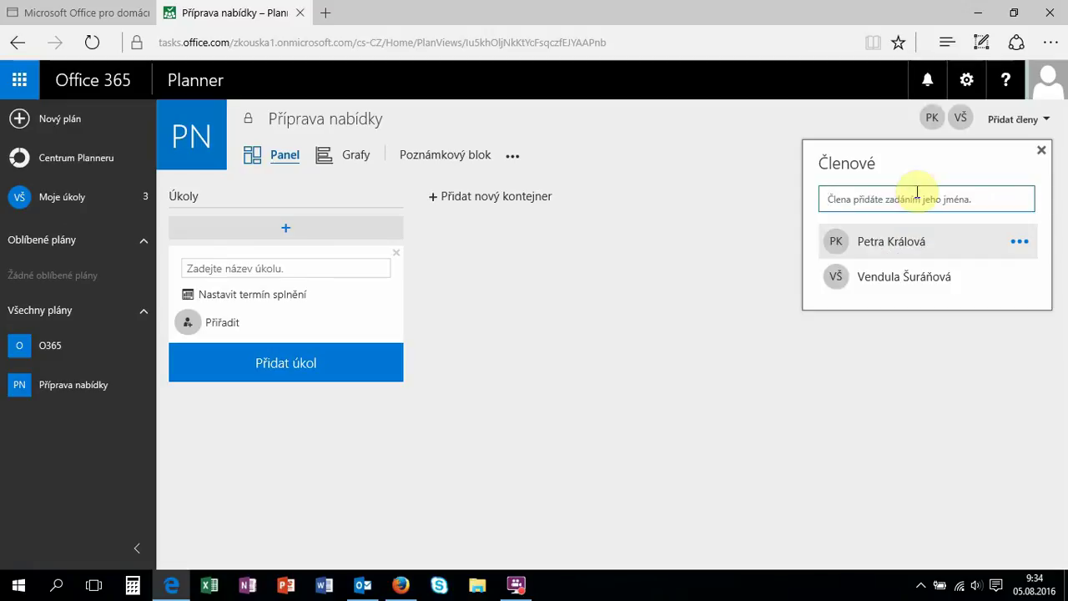
text(iva)
click(900, 223)
text(jan)
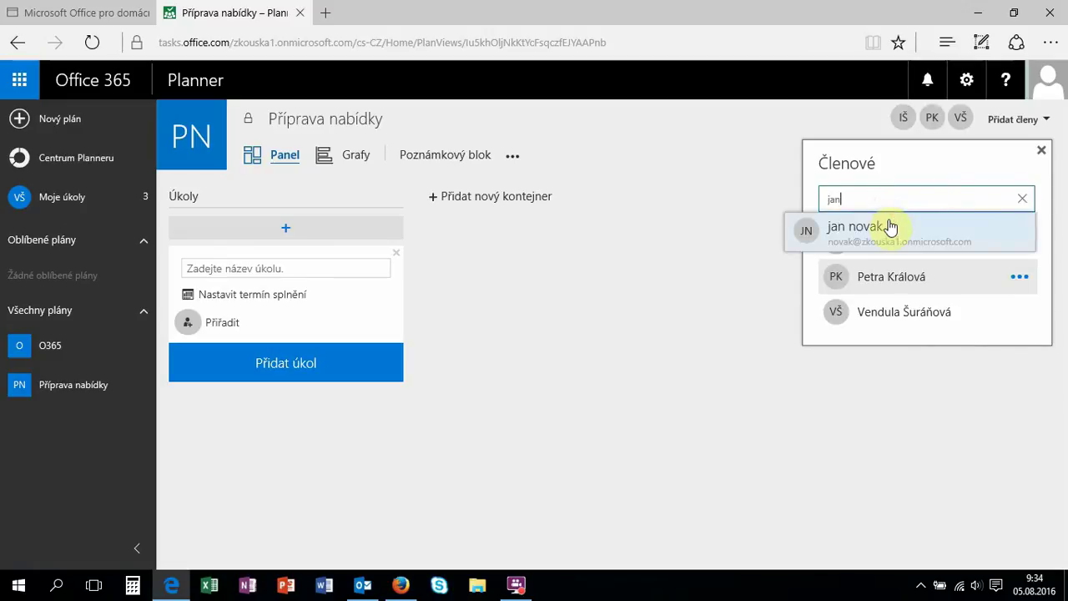
click(891, 227)
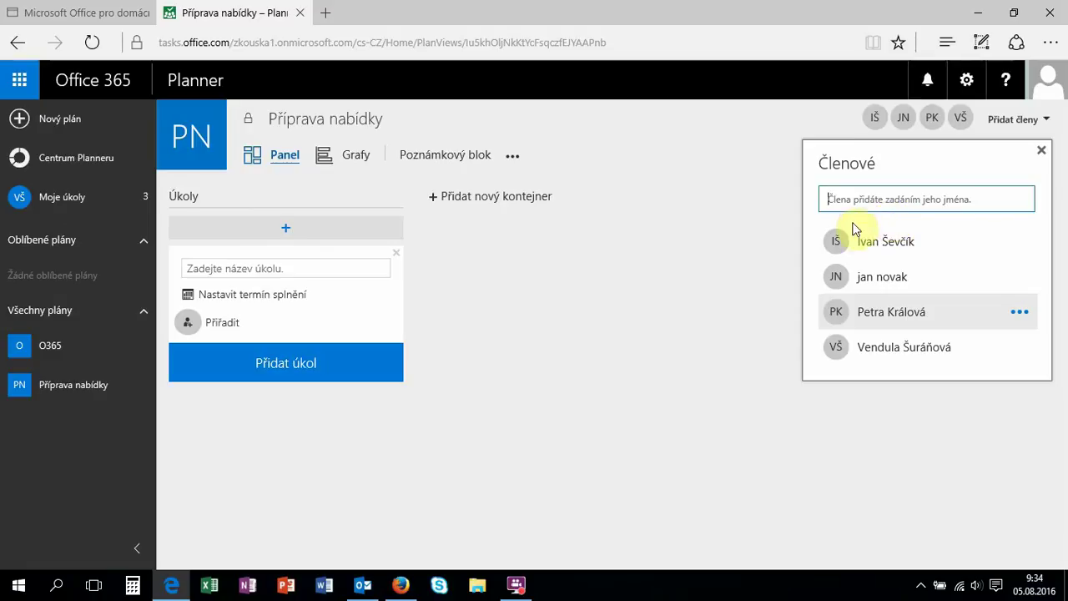
click(566, 323)
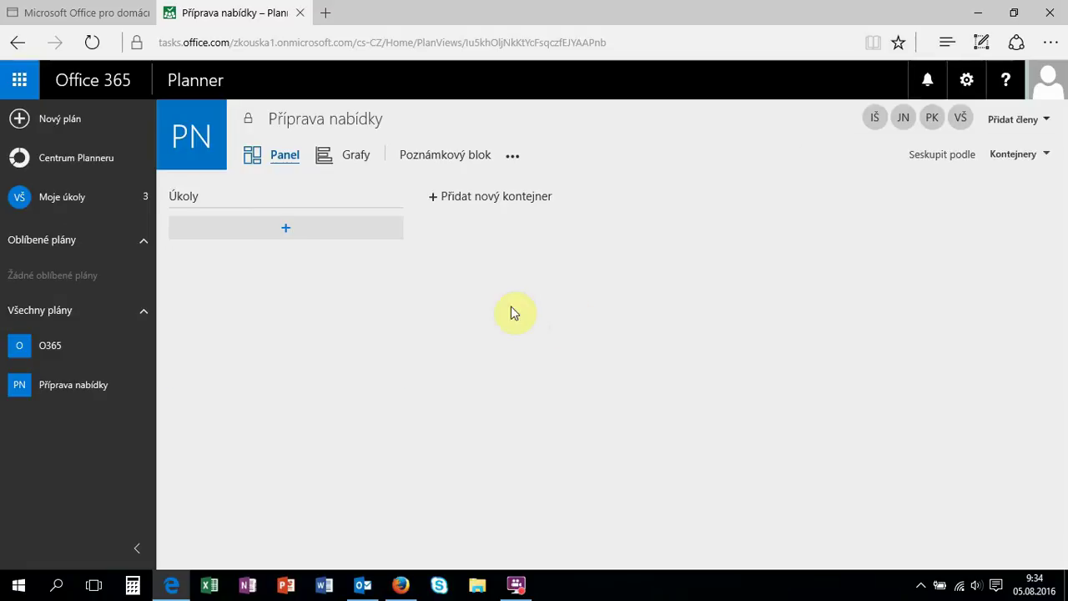
Add task 'nacenění' to Úkoly, due August 8, assigned to a plan member.
click(285, 230)
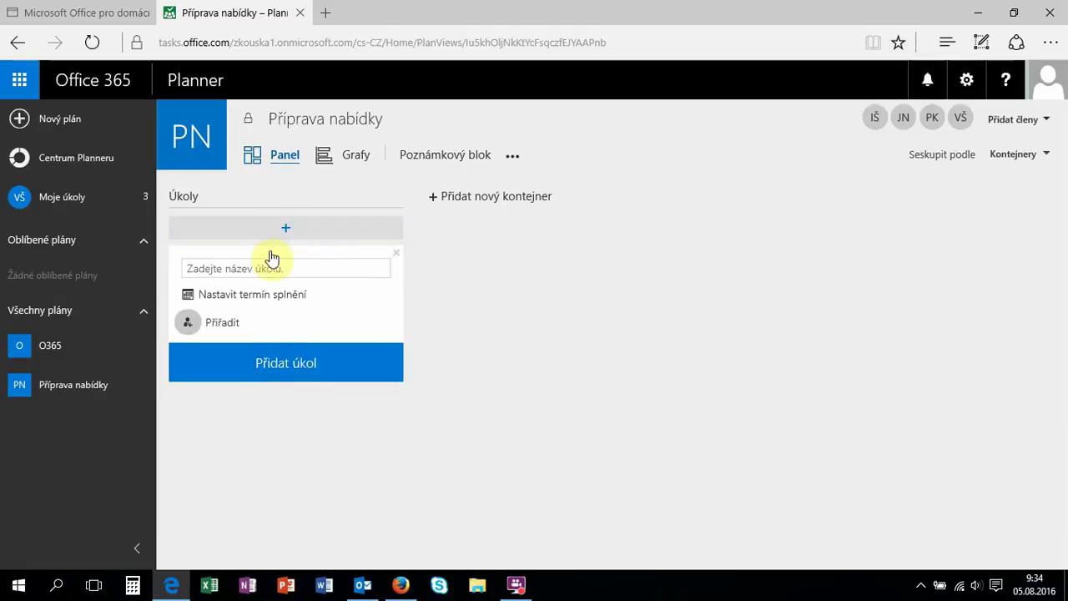
click(265, 268)
text(nacenění)
click(255, 298)
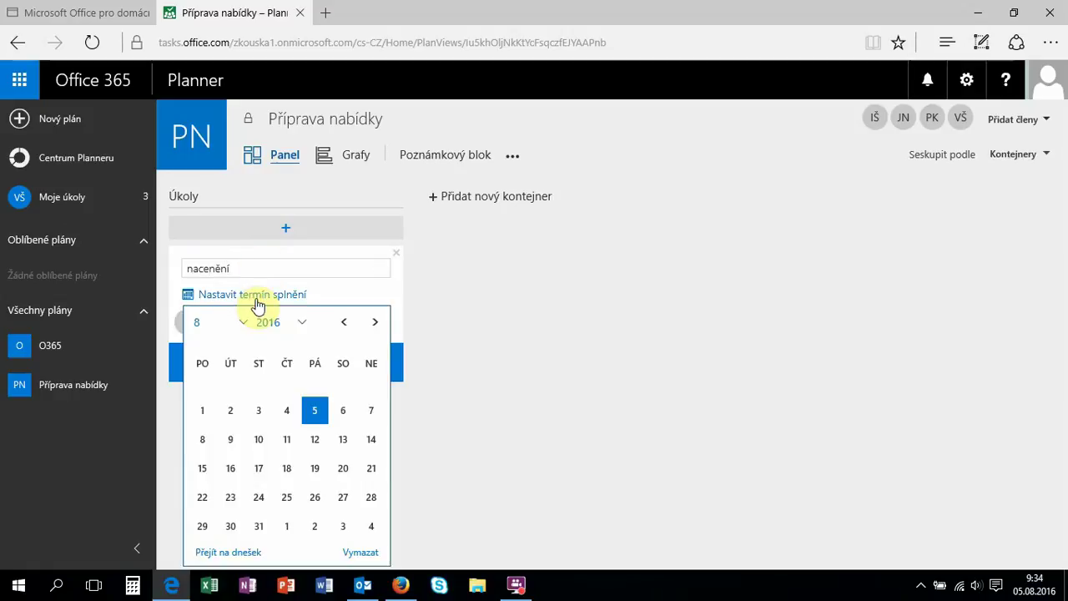
click(204, 442)
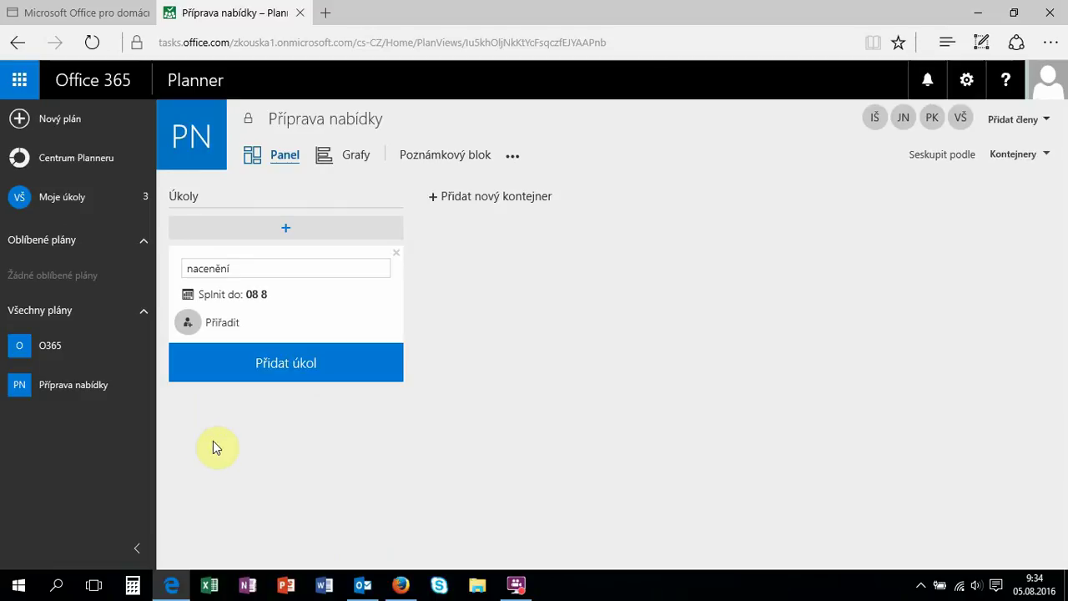
click(232, 326)
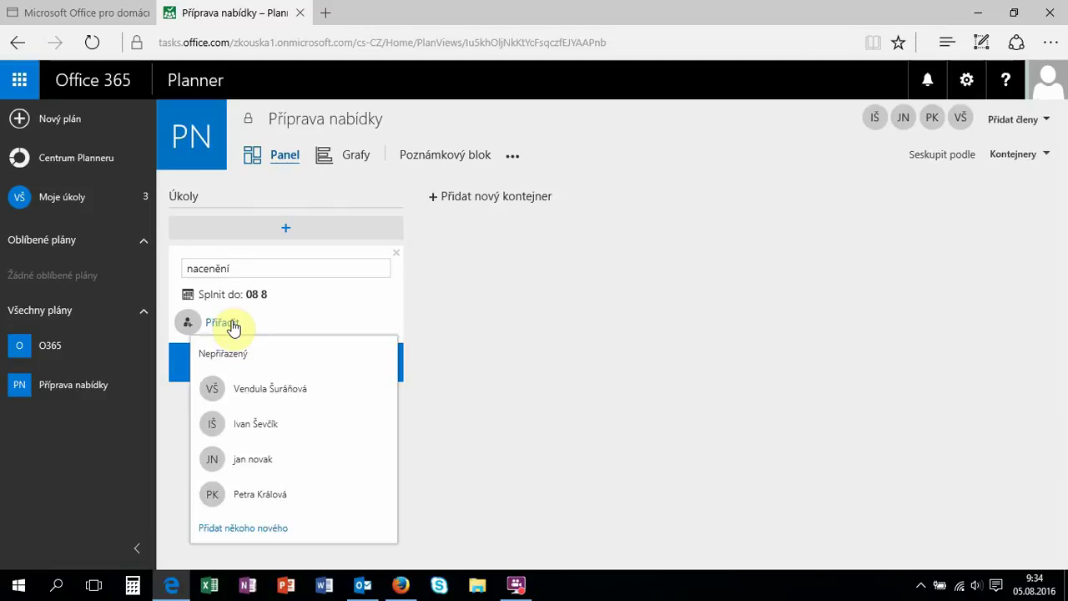
click(265, 423)
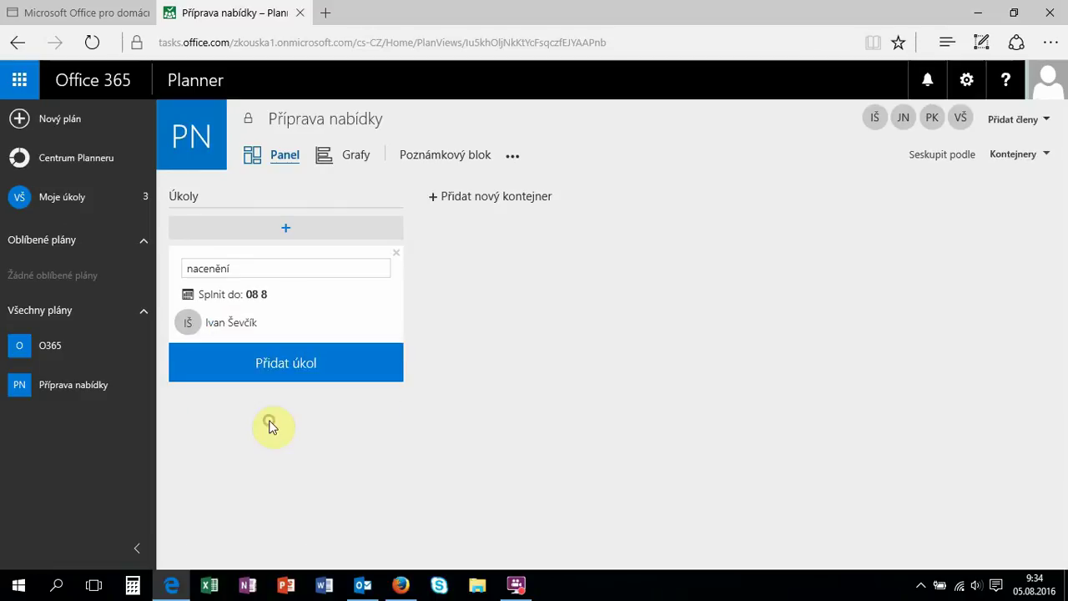
click(312, 372)
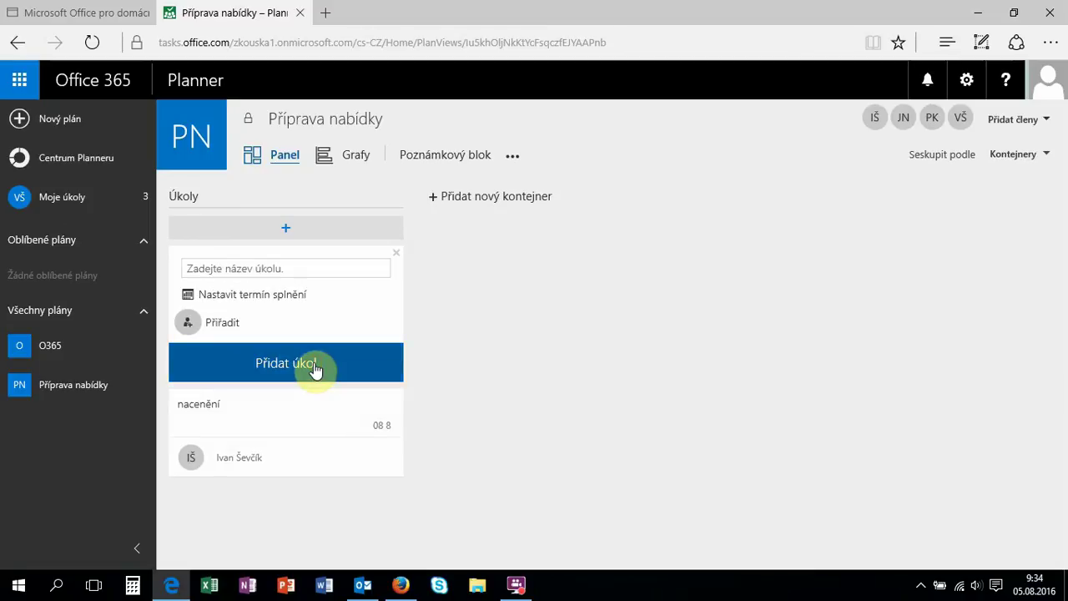
Add task 'obsah nabídky' due the 11th (11 8), assigned to another member.
click(288, 267)
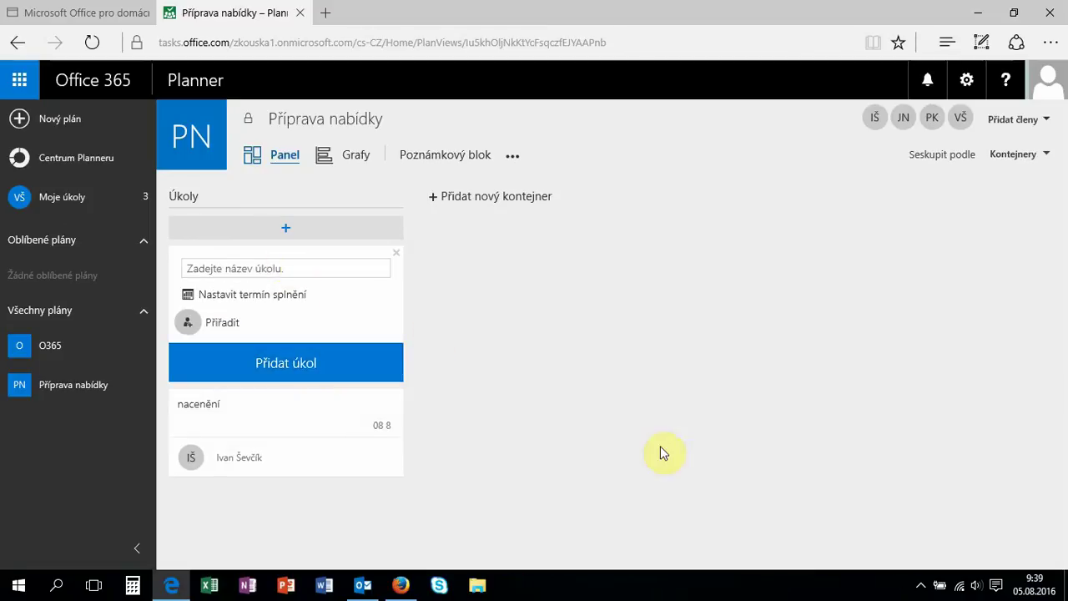
text(obsah nabídky)
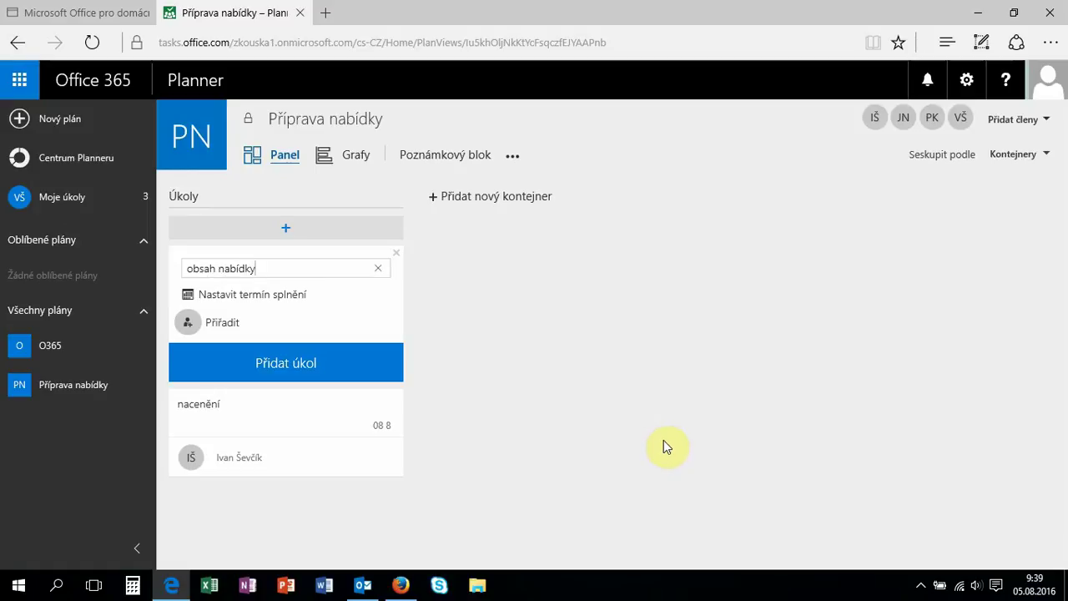
click(298, 295)
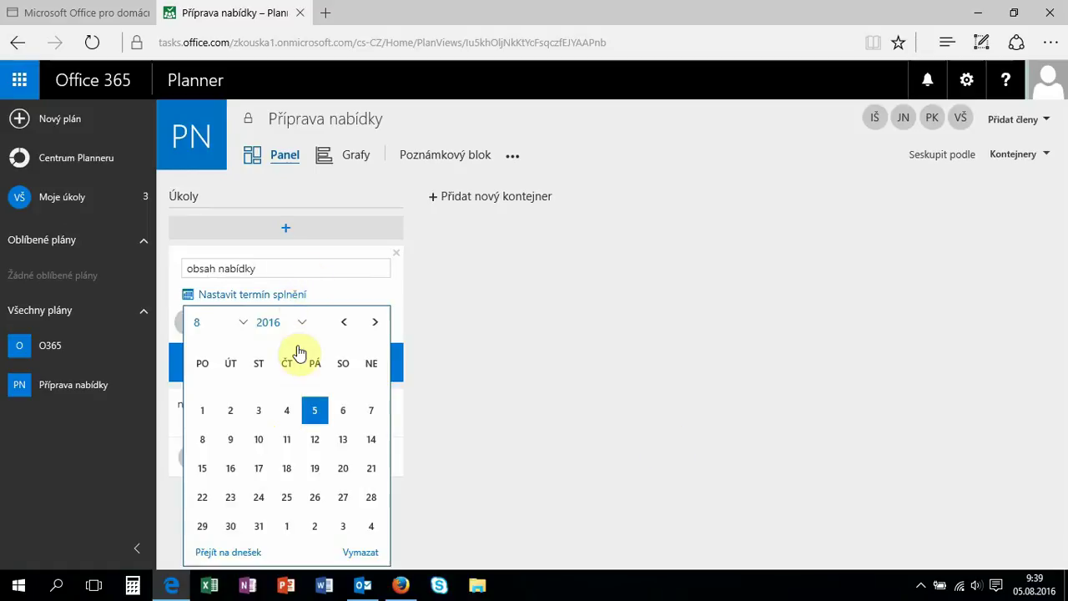
click(286, 449)
click(219, 323)
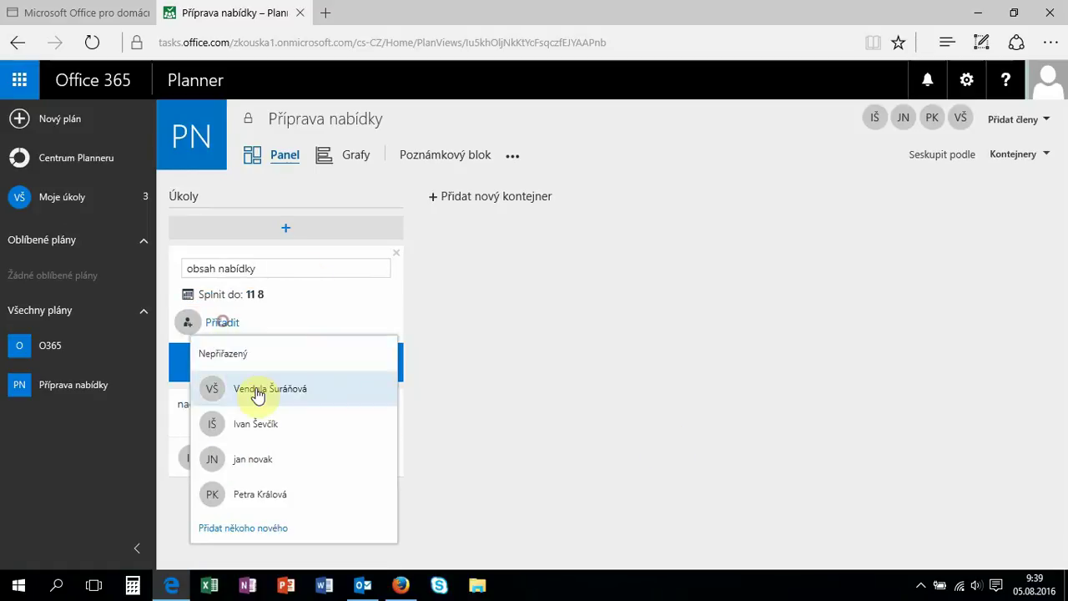
click(258, 392)
click(267, 373)
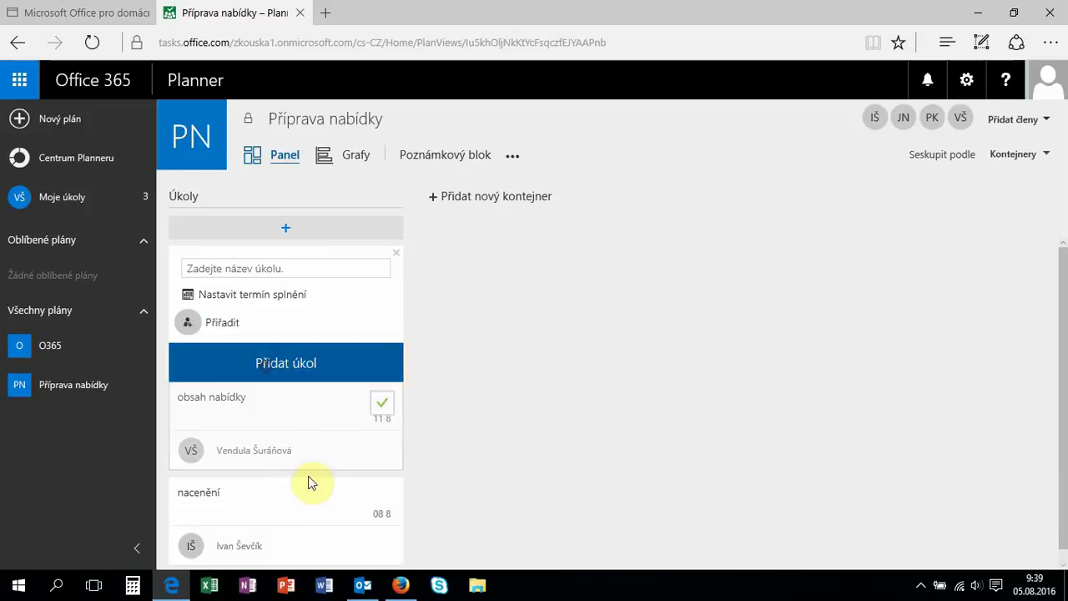
click(295, 423)
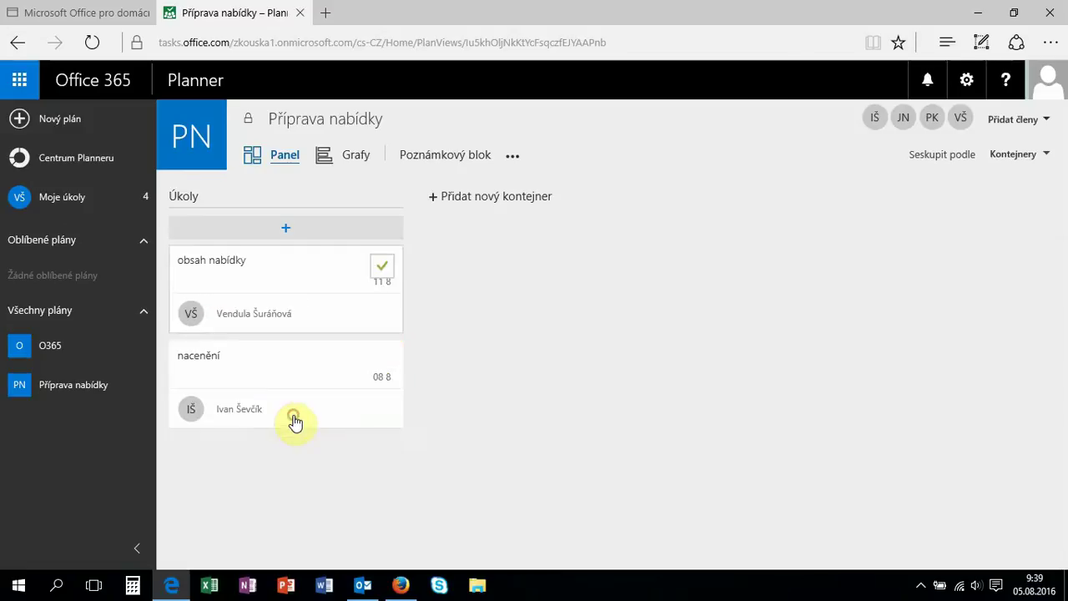
Give the 'obsah nabídky' task a placeholder '-' description.
scroll(575, 434, down, 1)
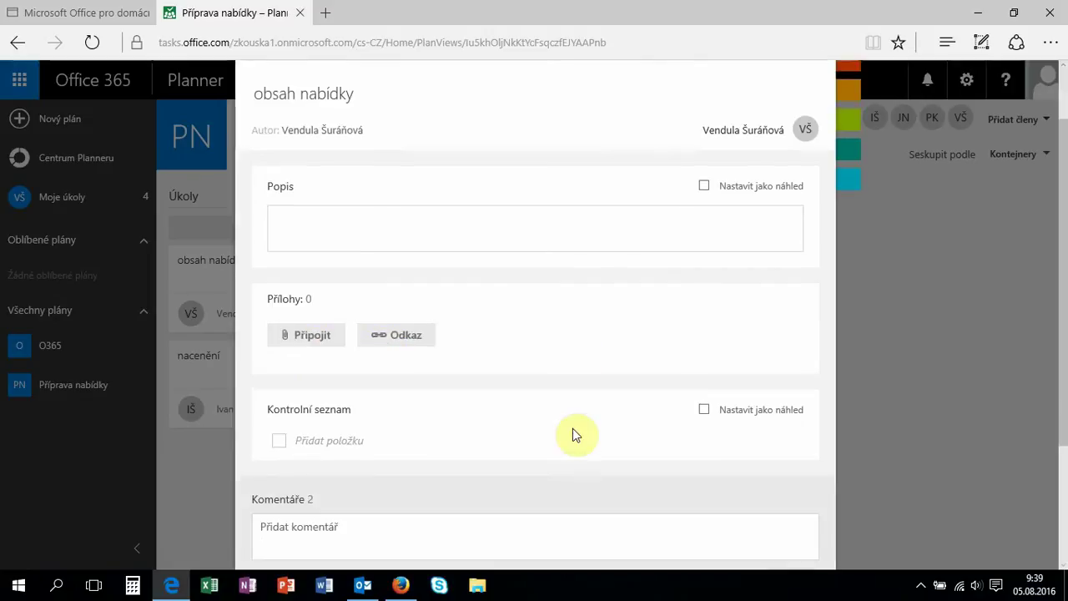
click(358, 236)
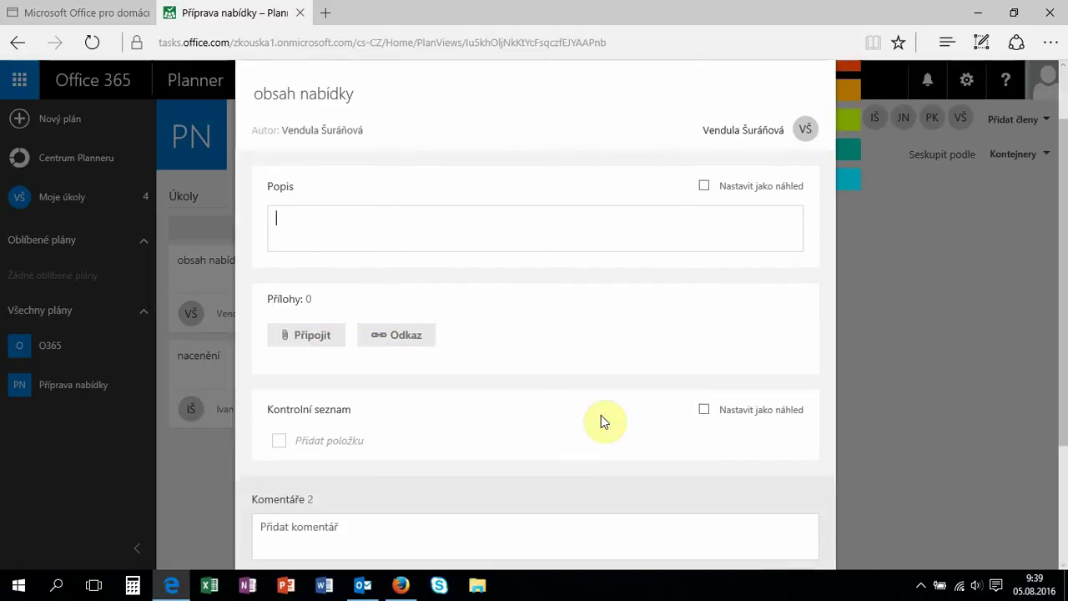
text(-)
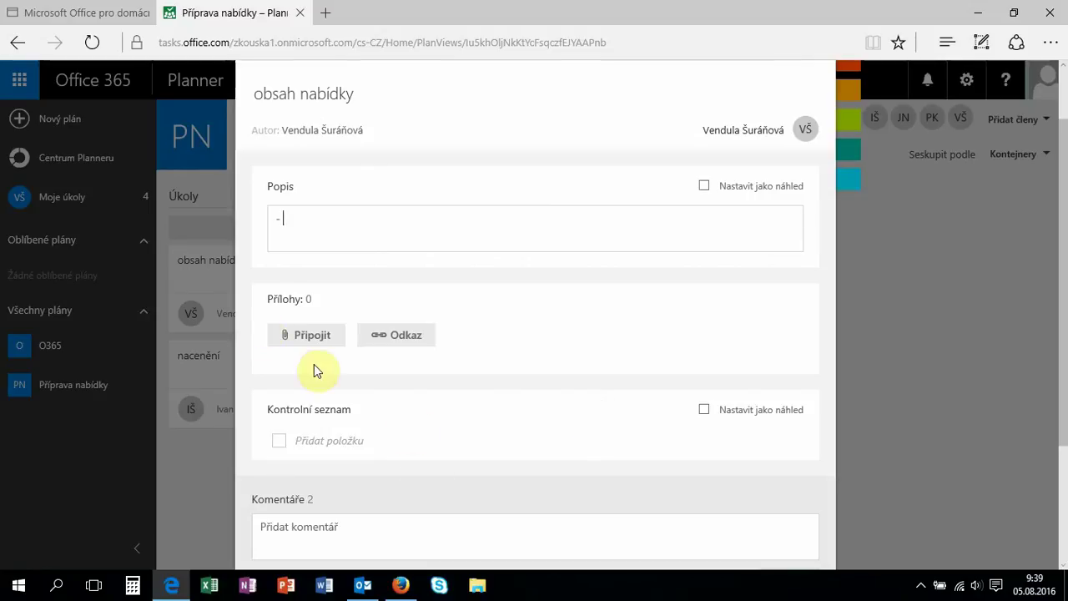
Attach the 'MS Office 365 SMB Brozura' PDF uploaded from the computer.
click(288, 338)
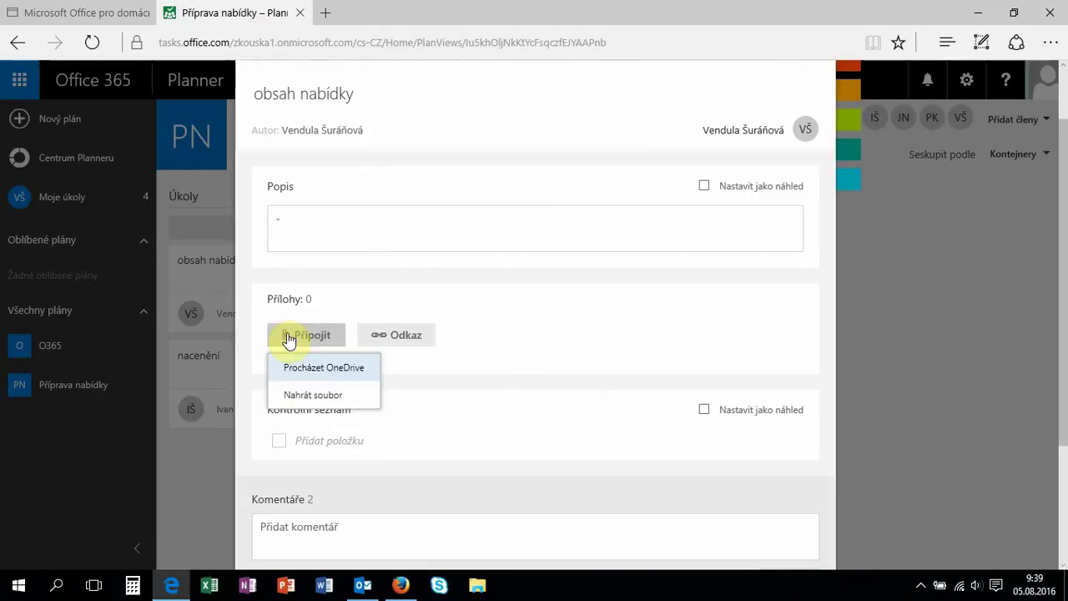
click(311, 398)
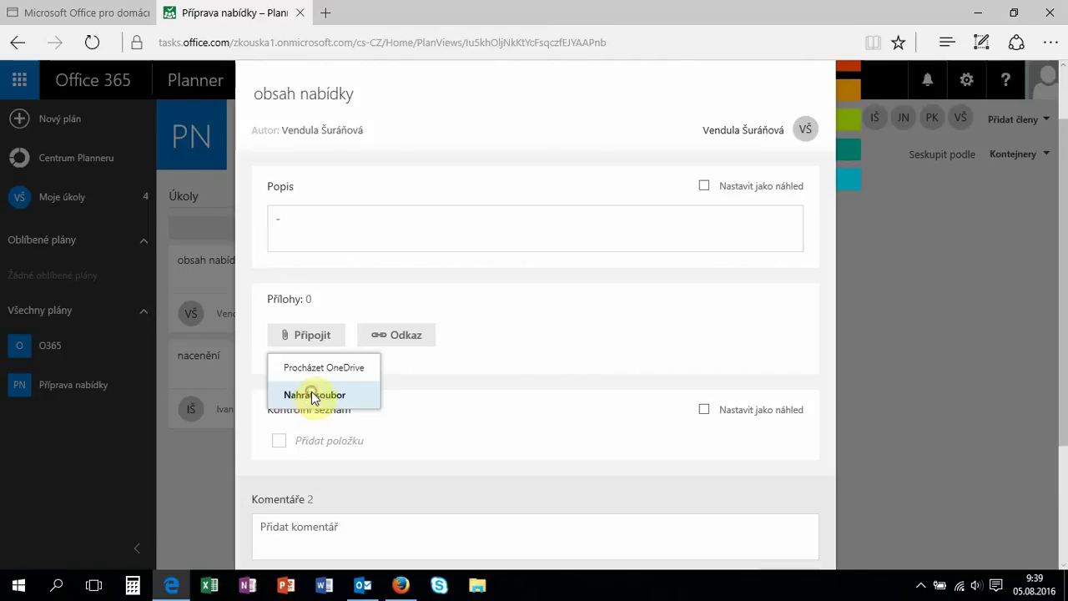
click(229, 207)
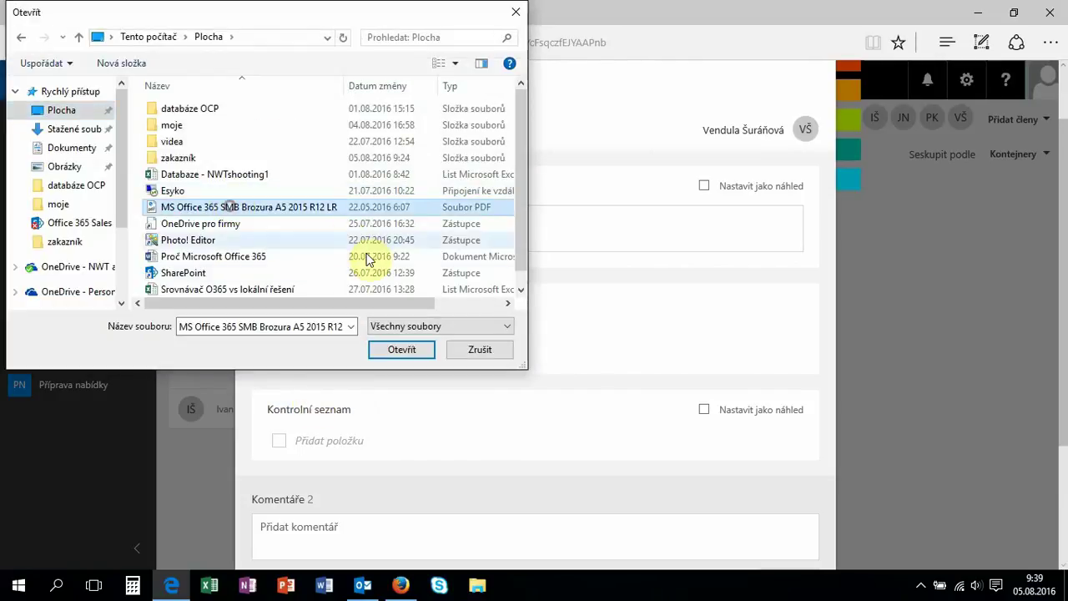
click(396, 352)
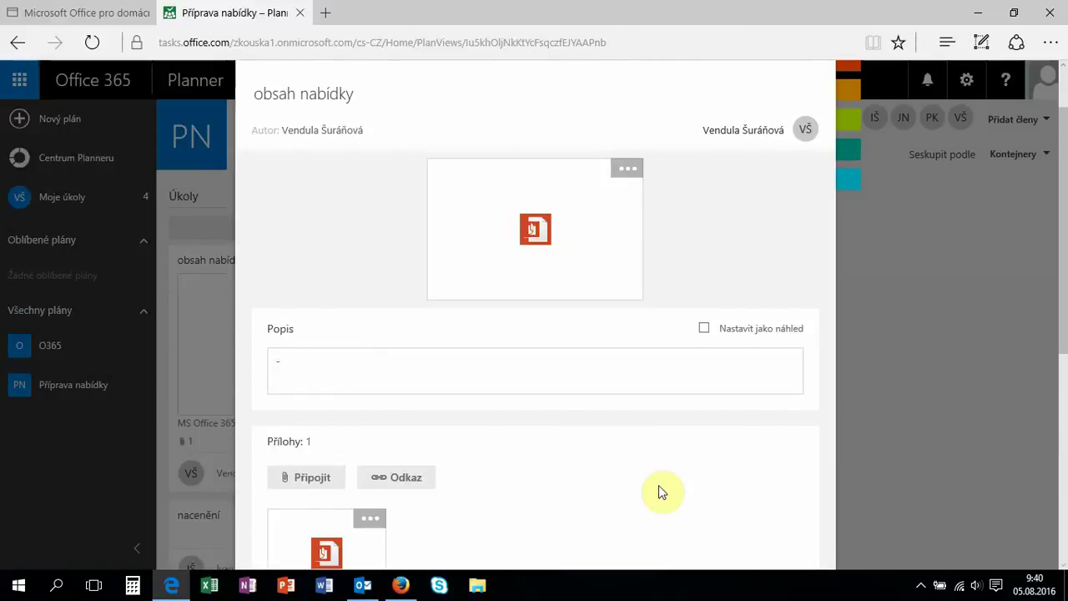
scroll(658, 492, down, 1)
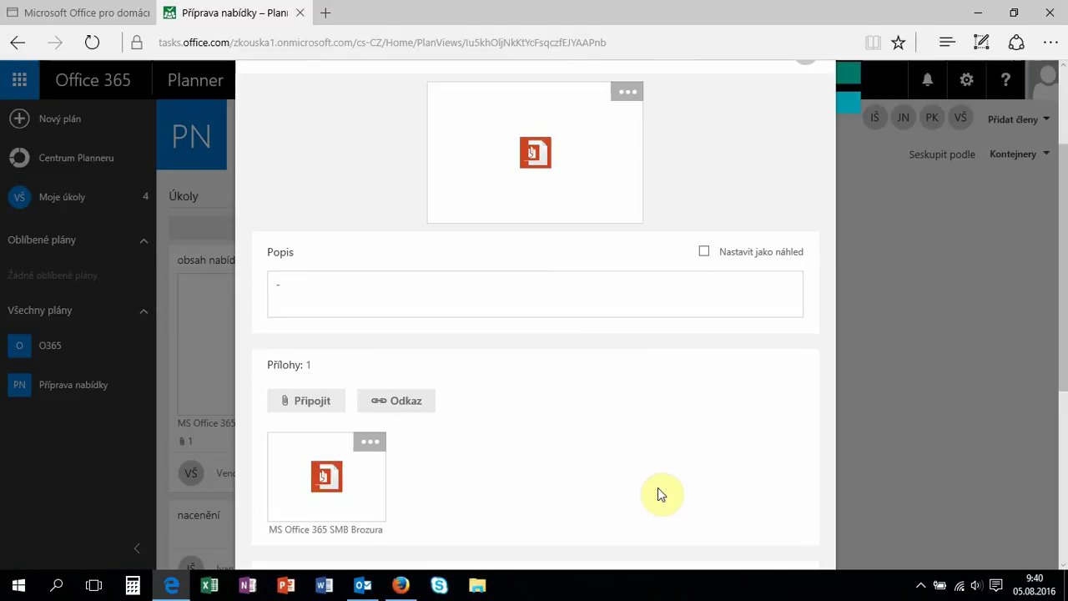
scroll(658, 492, down, 5)
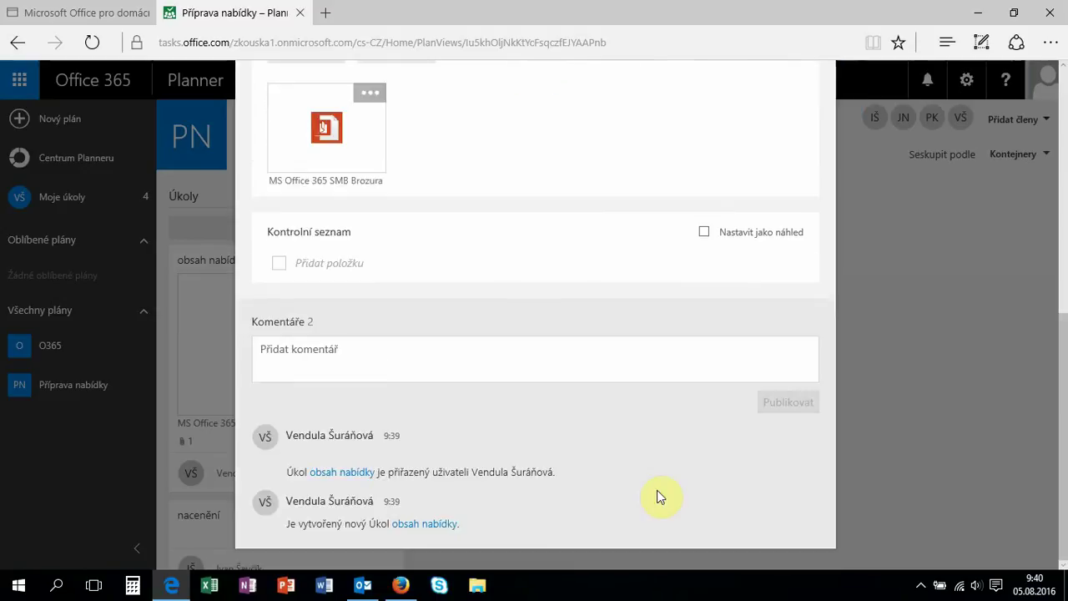
Post the comment '....' on the 'obsah nabídky' task.
click(452, 360)
text(....)
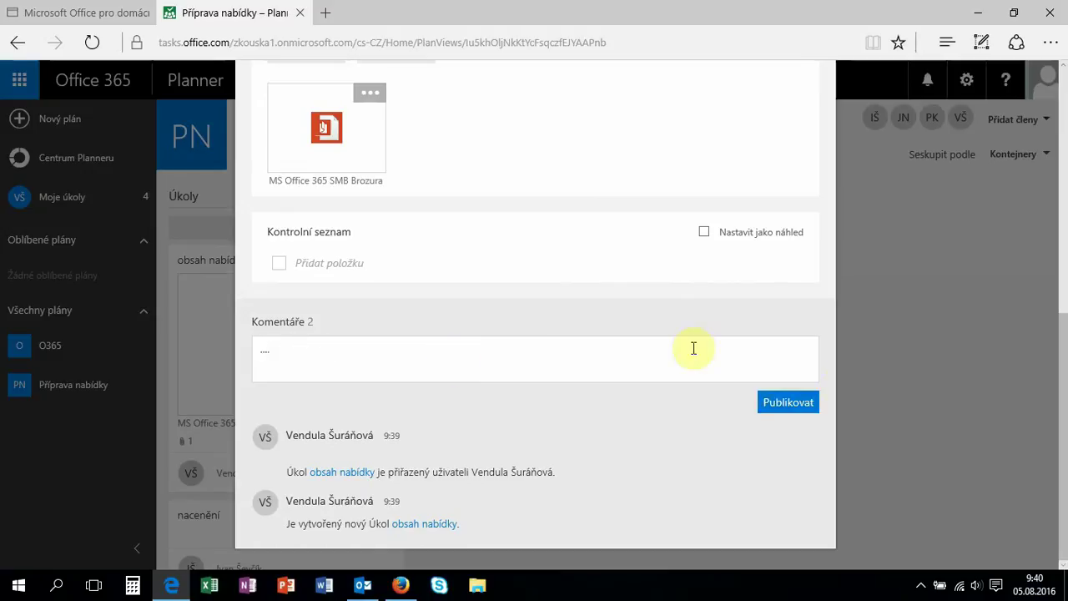
click(799, 404)
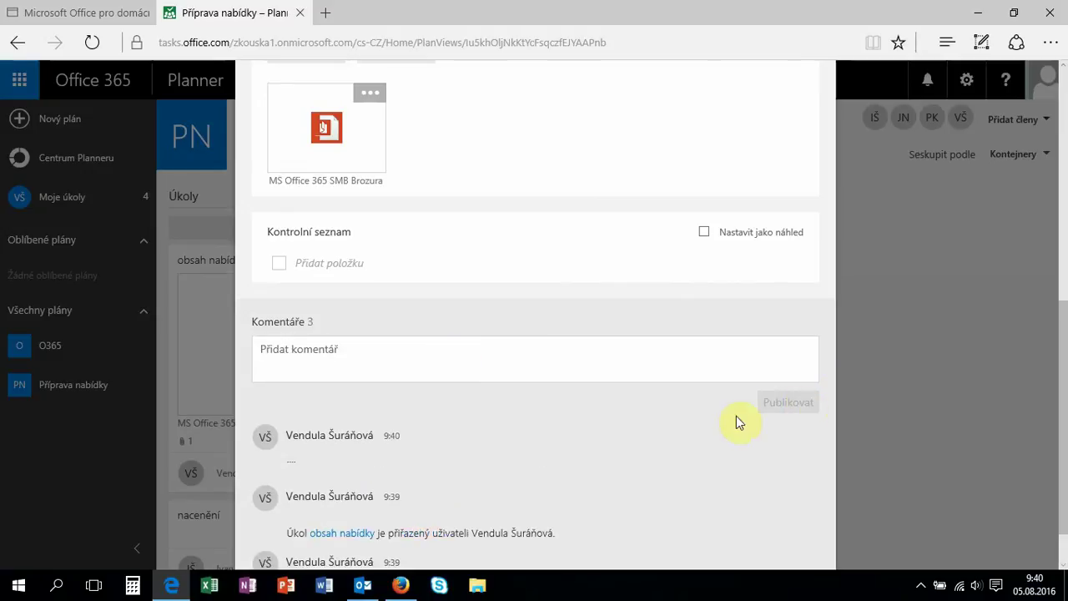
Set the task status to Probíhá and close its details.
scroll(721, 426, up, 10)
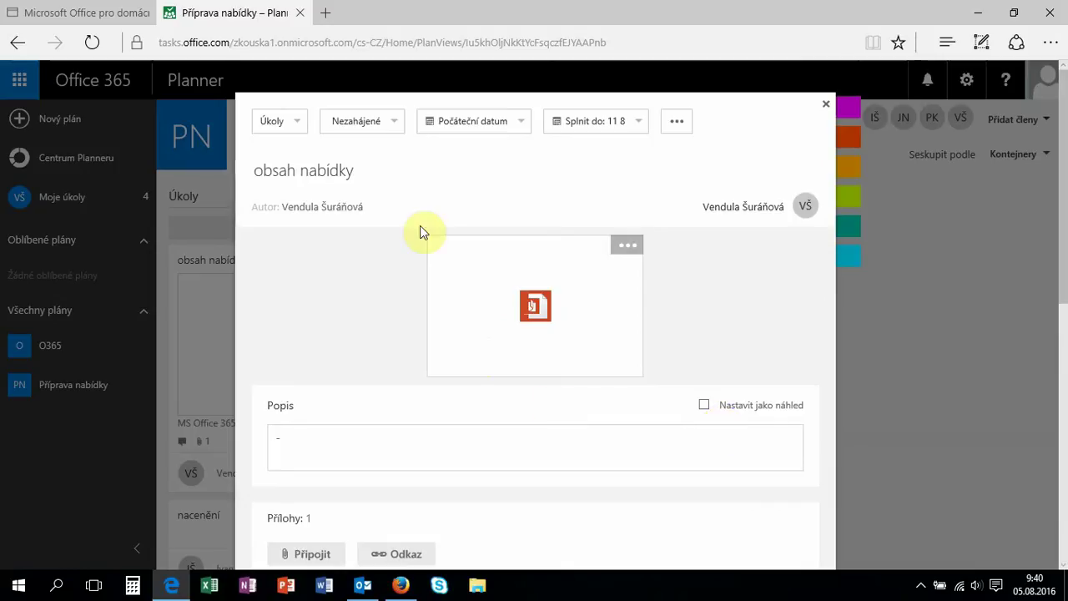
click(394, 125)
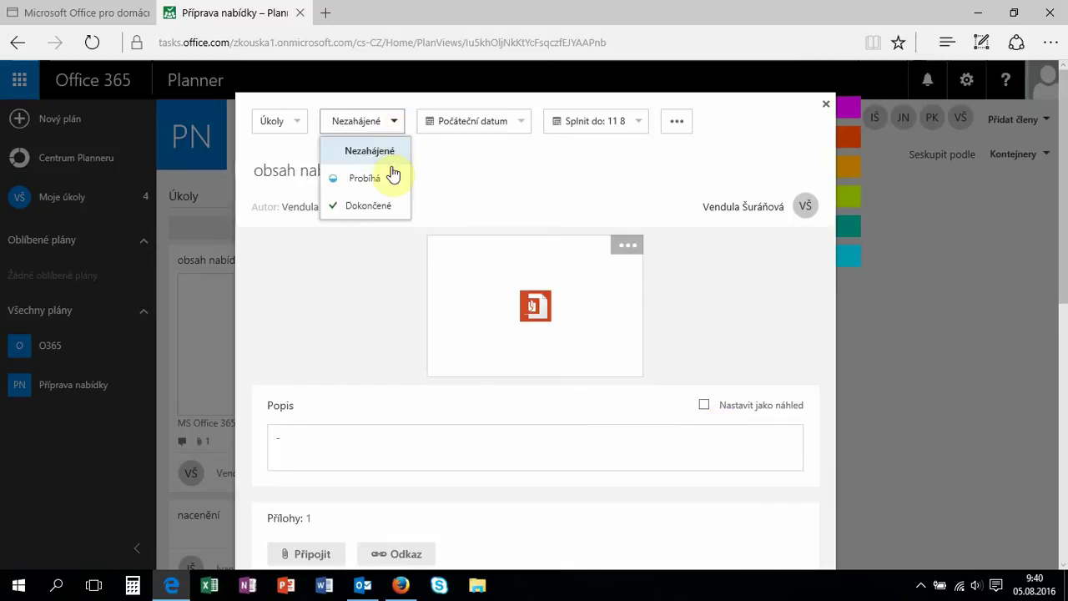
click(368, 178)
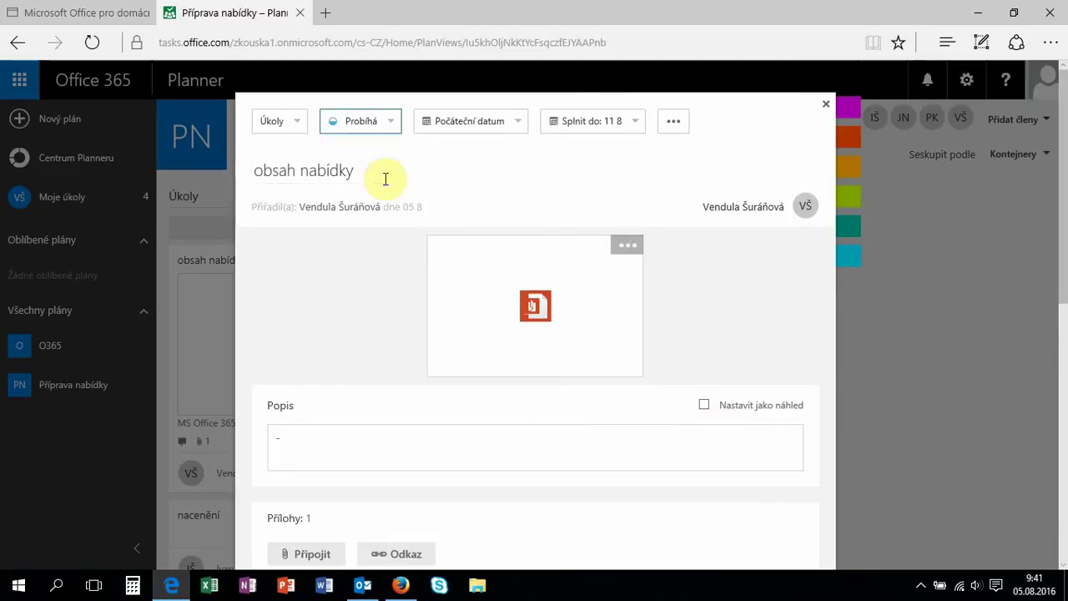
click(954, 427)
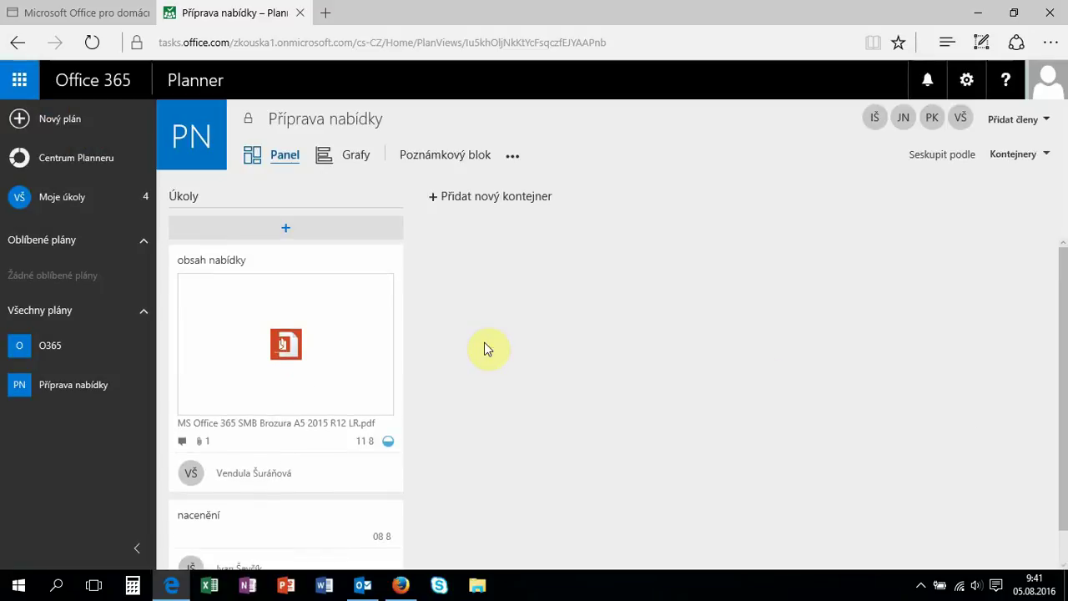
Add a 'Ceny' bucket and drag the 'nacenění' task from Úkoly into it.
click(518, 201)
text(Ceny)
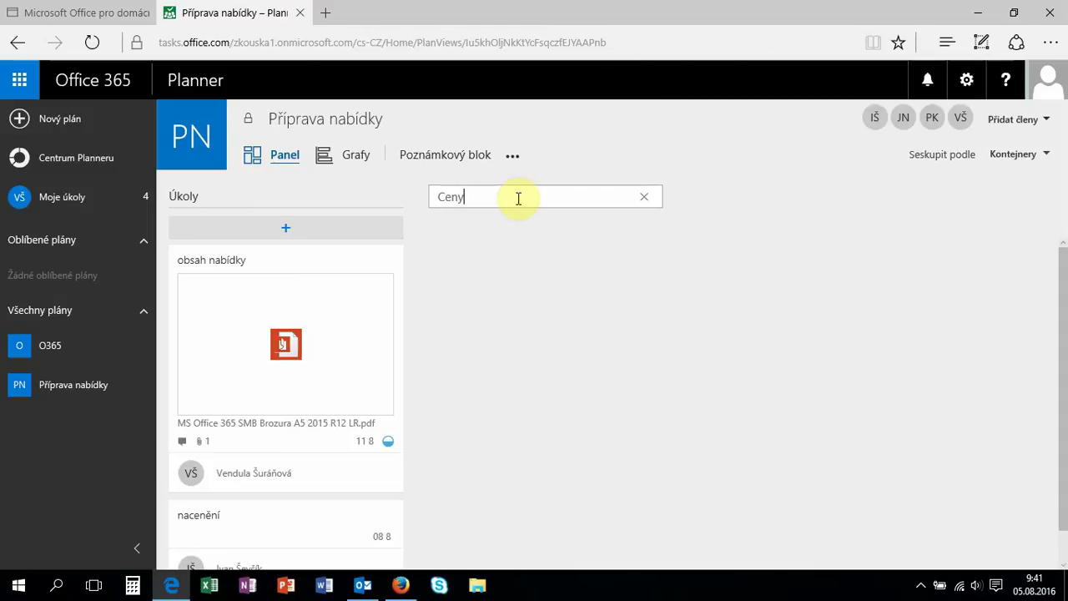
key(Return)
scroll(515, 258, down, 2)
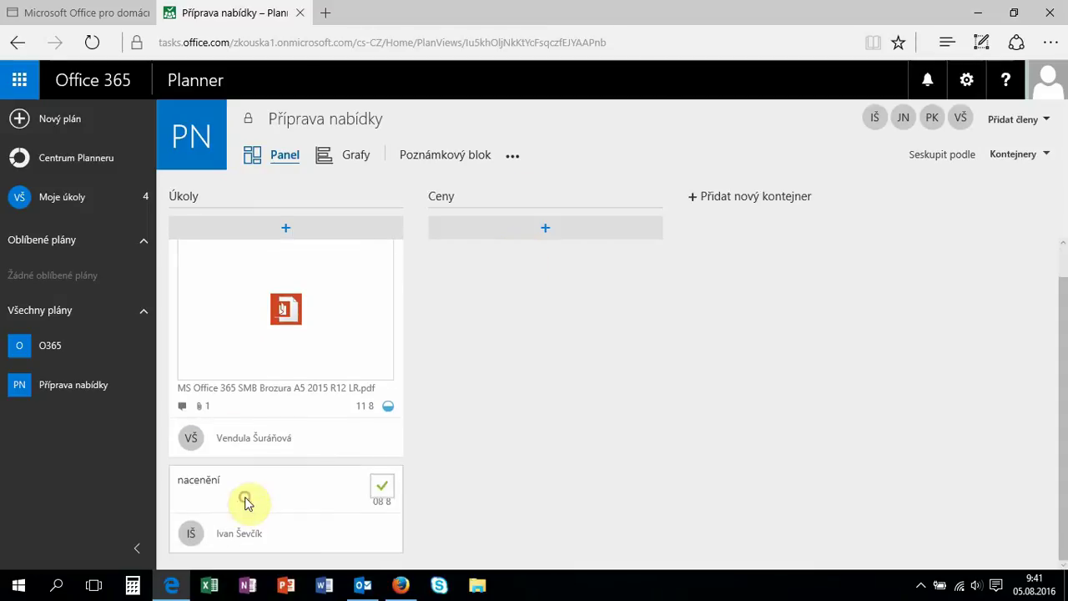
drag(246, 501, 503, 285)
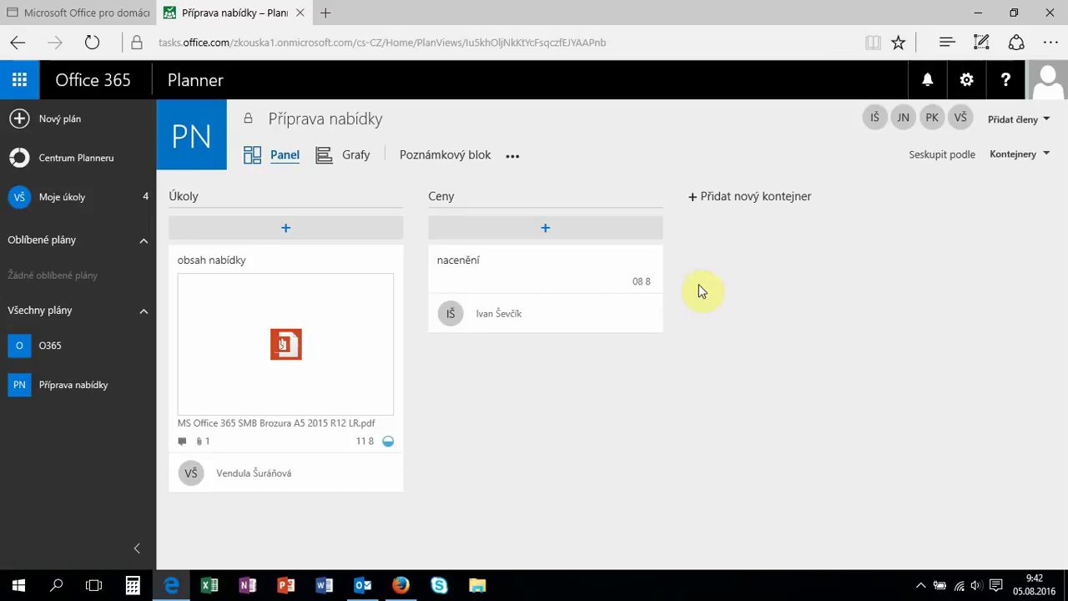
Group the board by Přiřazené uživateli, then switch the grouping to Průběh.
click(1033, 159)
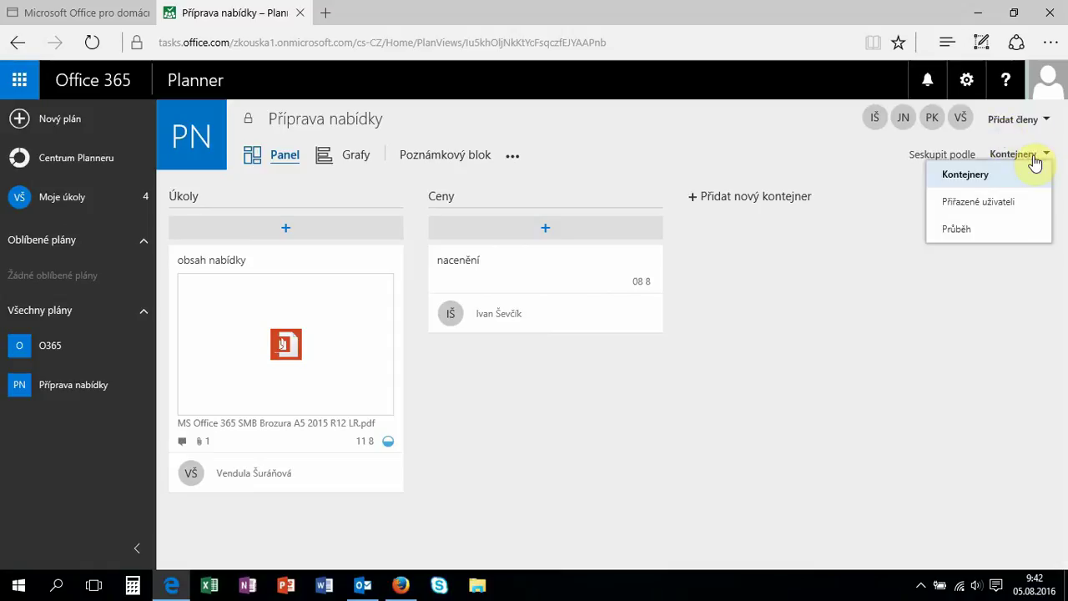
click(1001, 203)
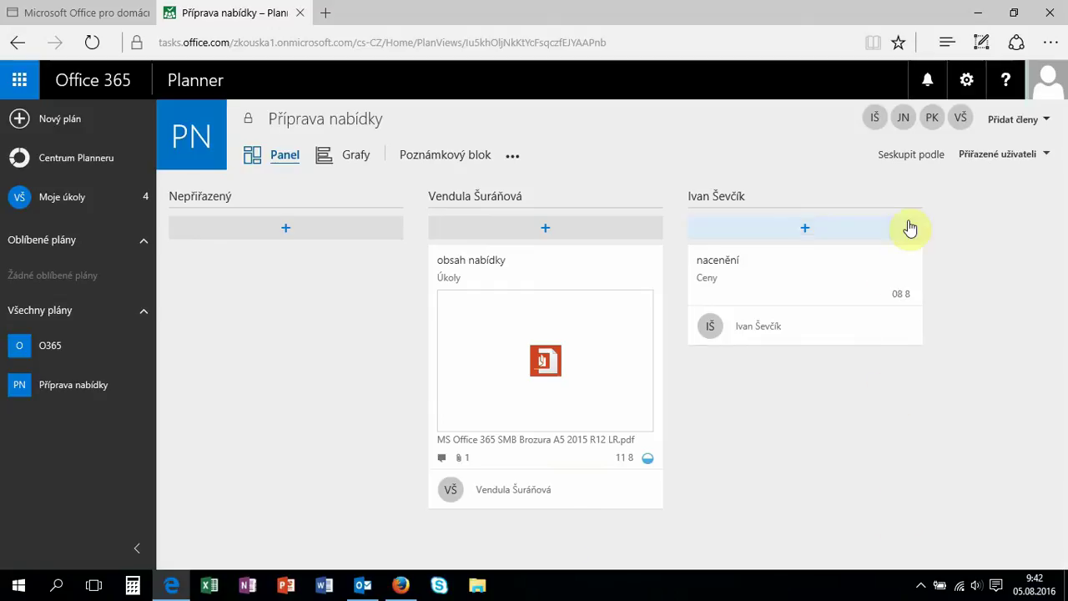
click(1026, 156)
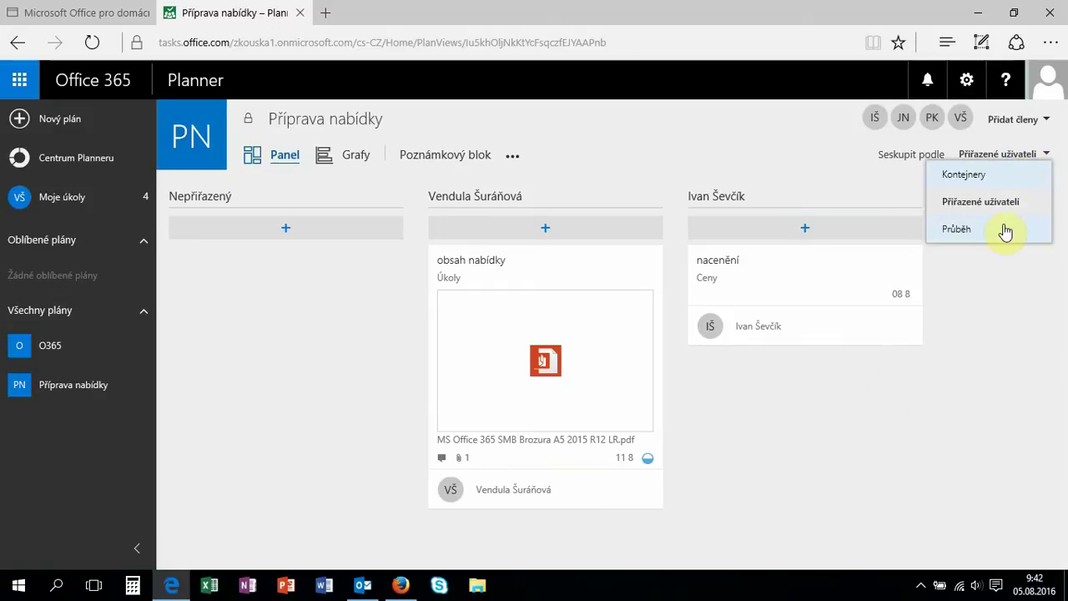
click(953, 229)
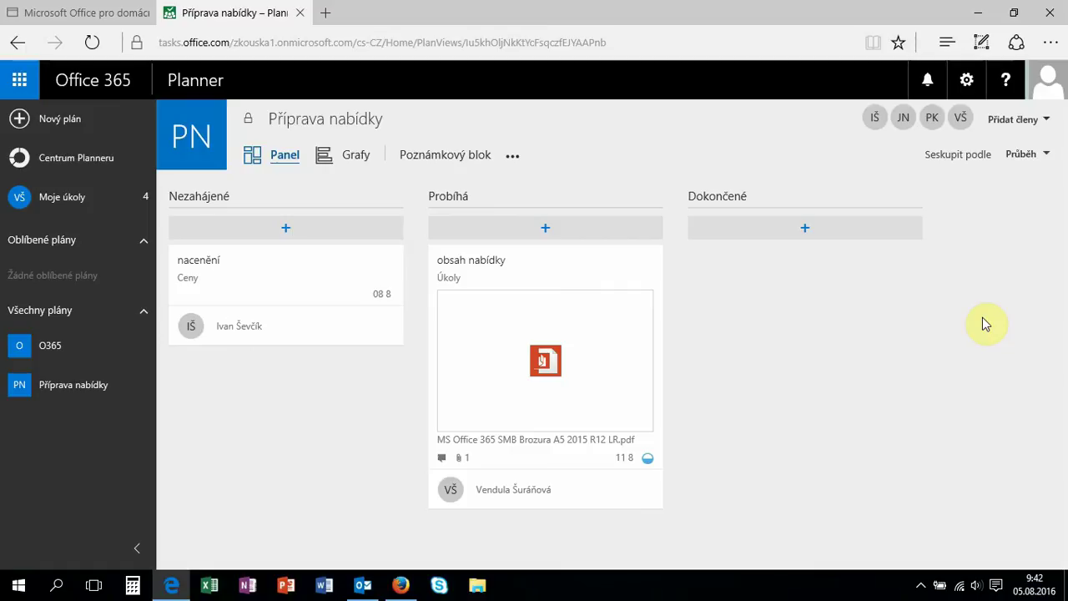
Show the Grafy view with 2 remaining tasks: 1 Nezahájené, 1 Probíhá across two members.
click(361, 156)
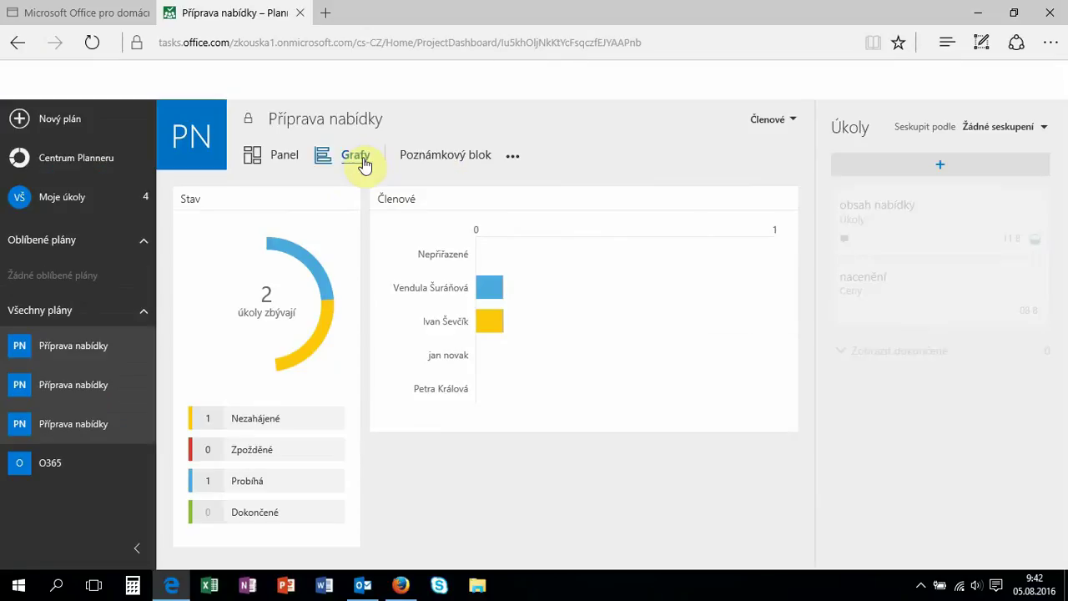
mouse_move(573, 276)
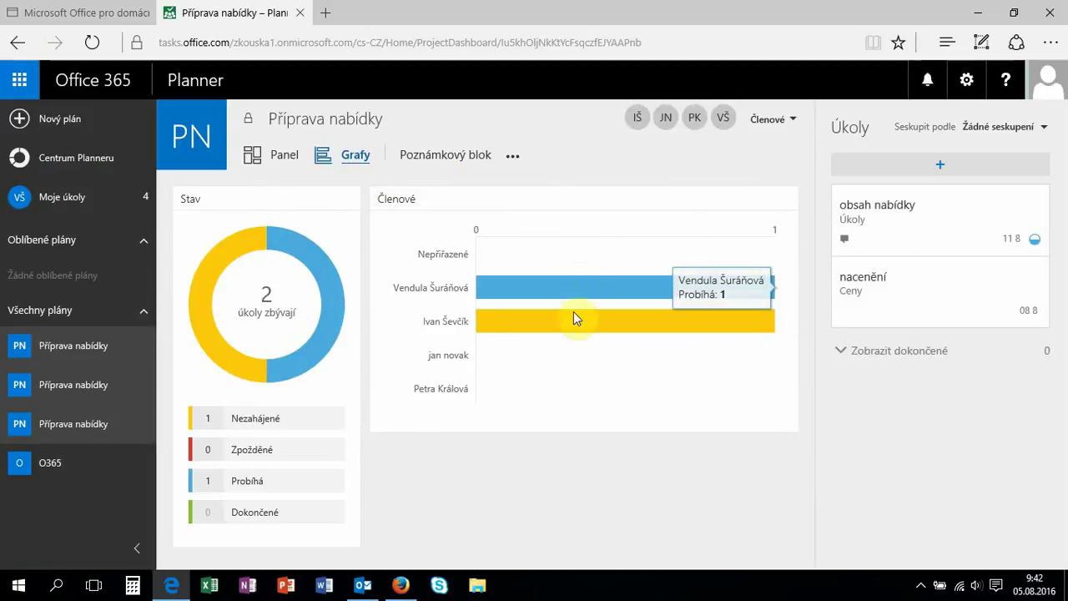
mouse_move(575, 336)
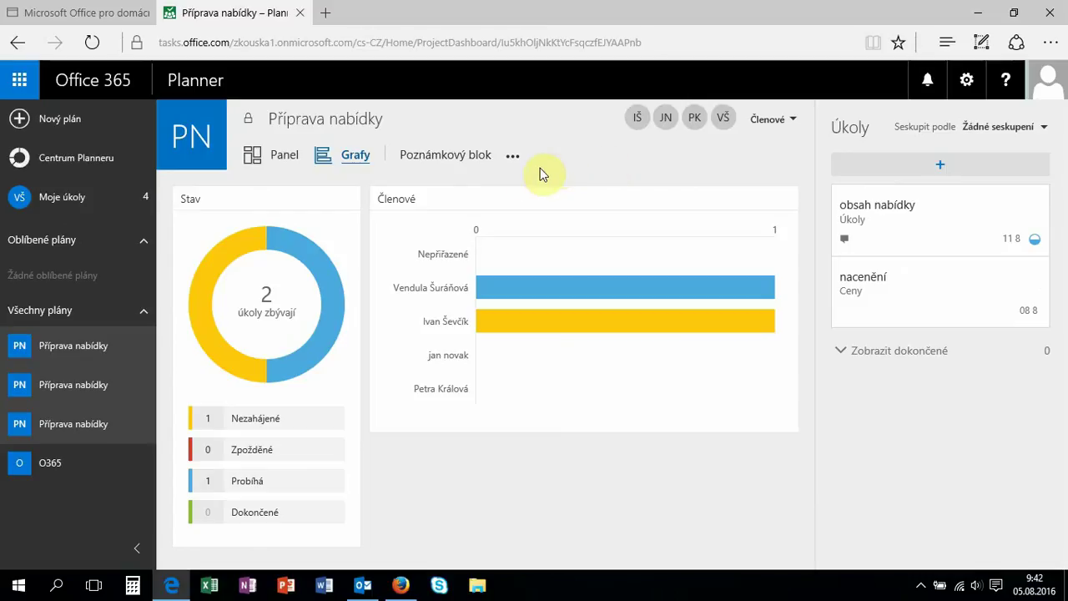
Open the plan's notebook and add a section named 'příprava nabídky'.
click(440, 154)
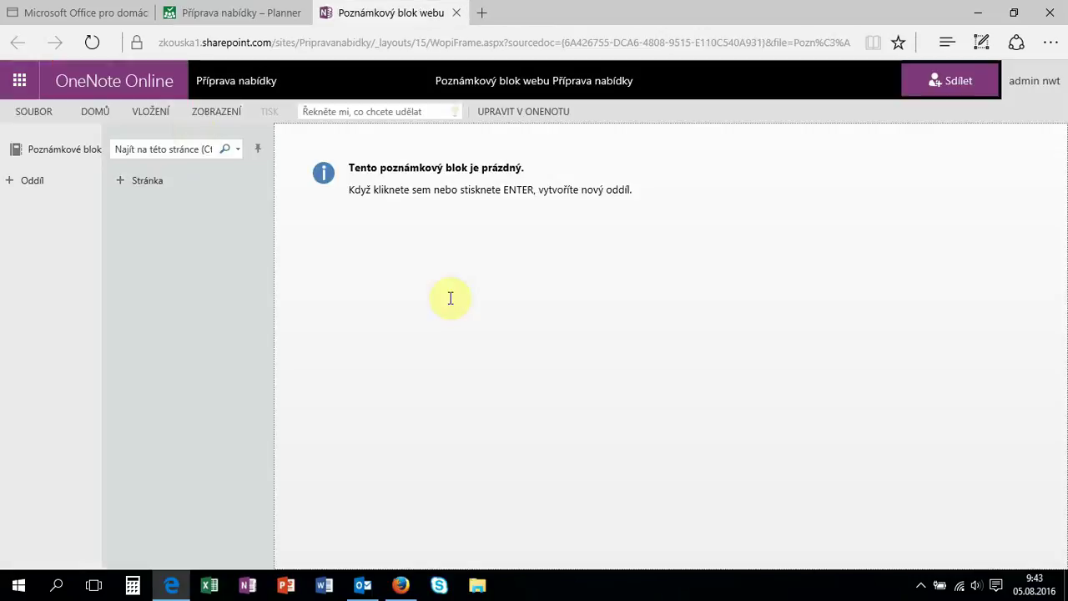
click(49, 182)
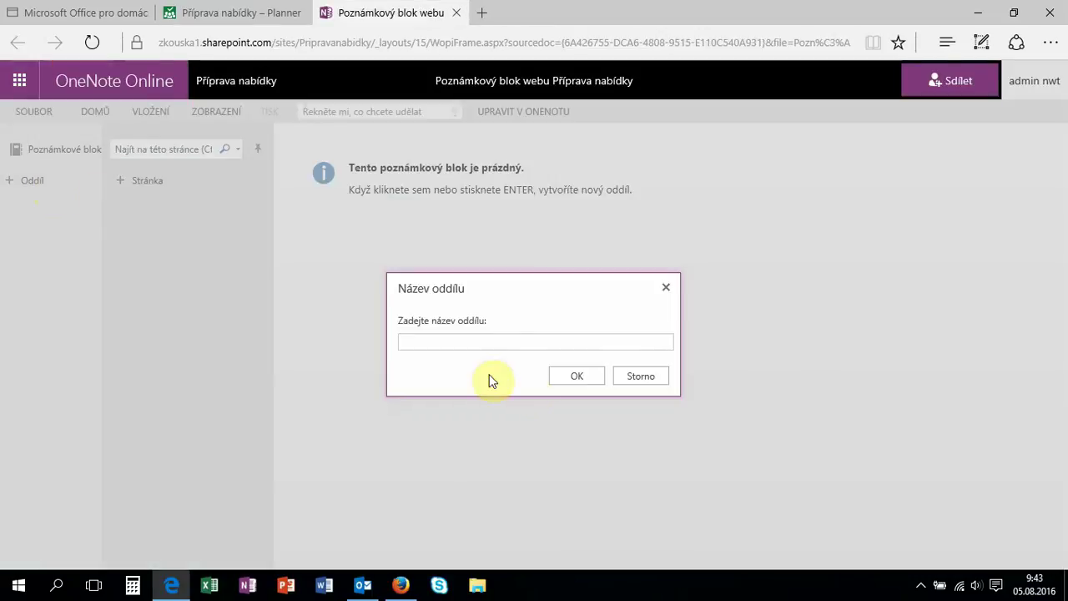
text(příprava nabídky)
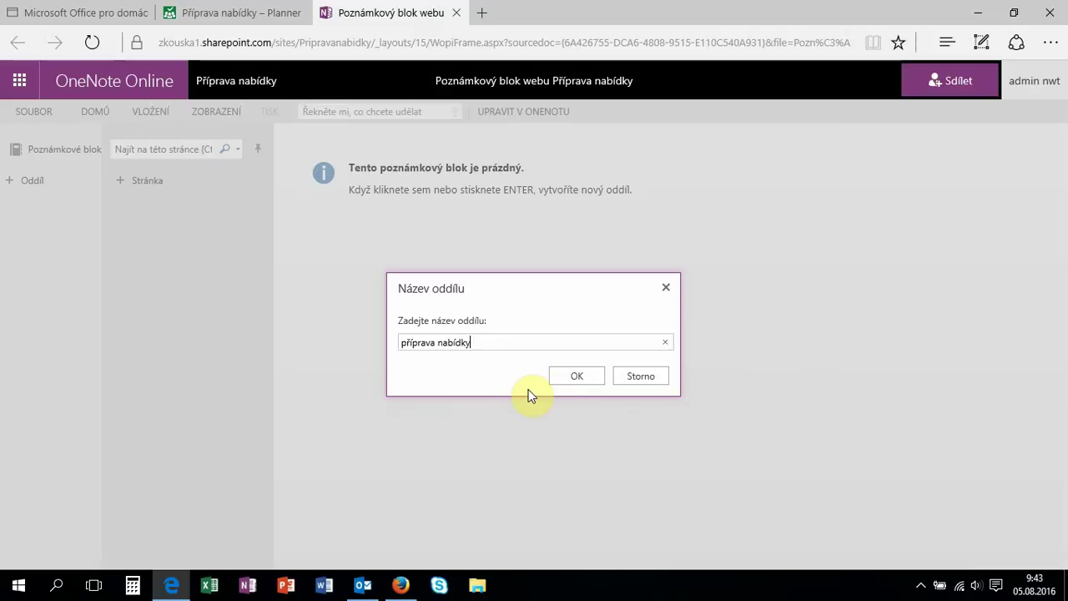
click(560, 375)
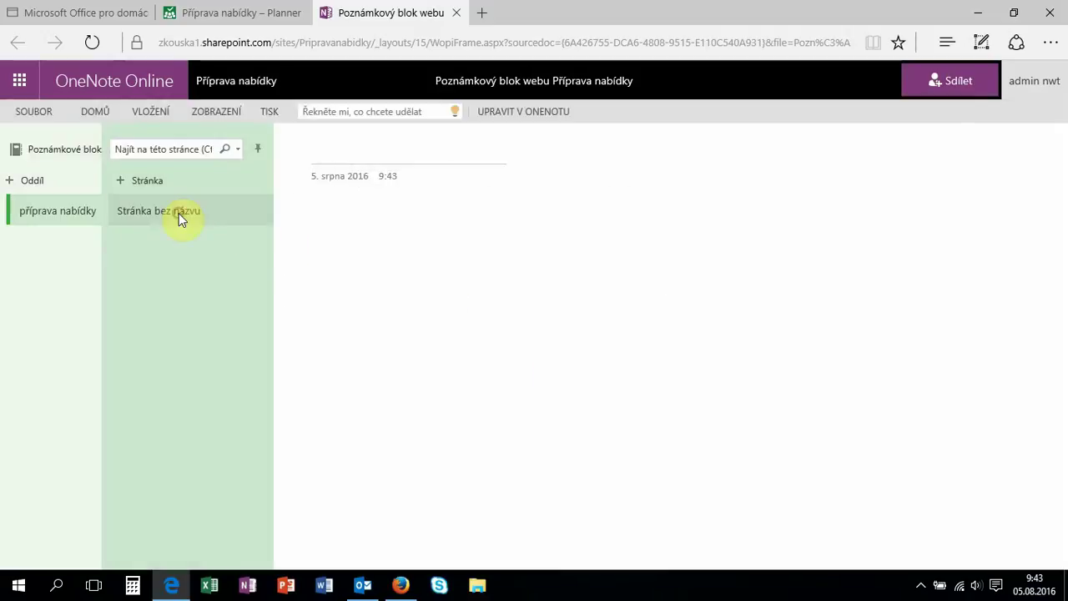
Title the new page 'ceny'.
click(343, 141)
text(ceny)
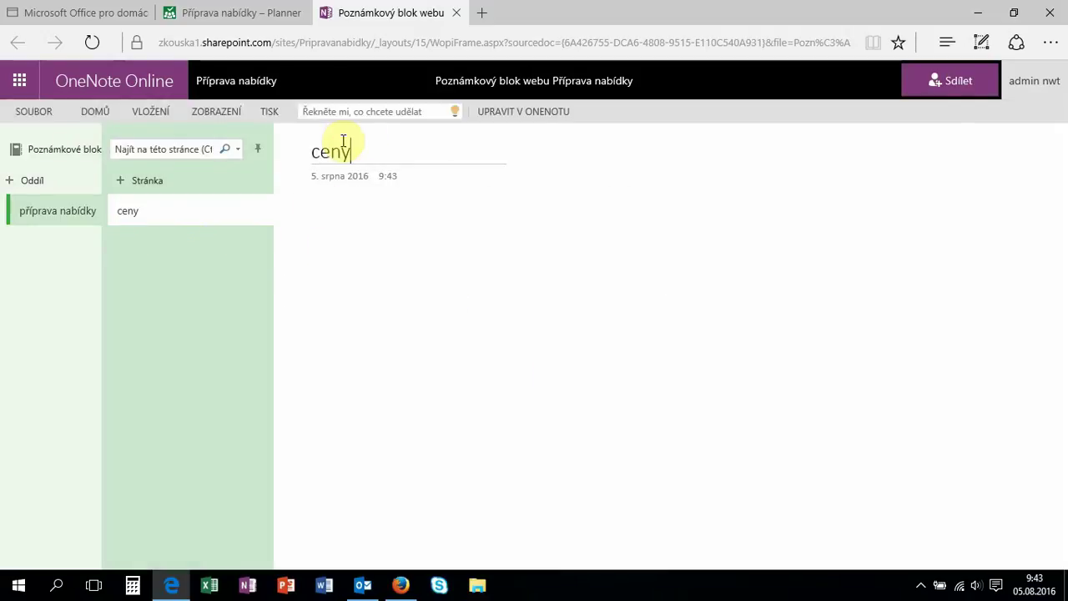
click(348, 210)
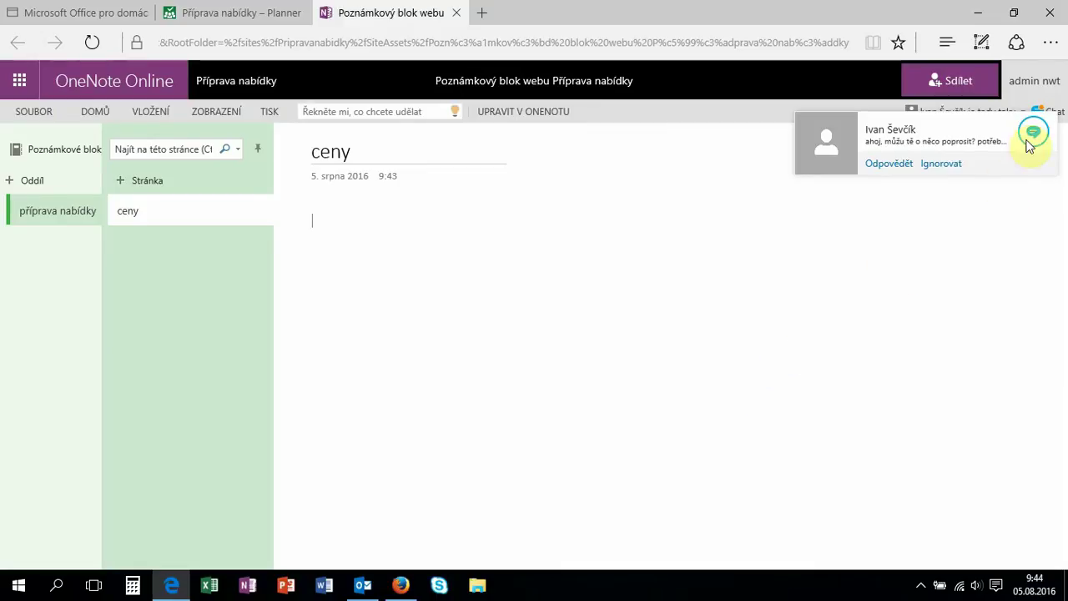
Reply 'ahoj, povídej' in the co-editor chat, then close the OneNote notebook.
click(1033, 132)
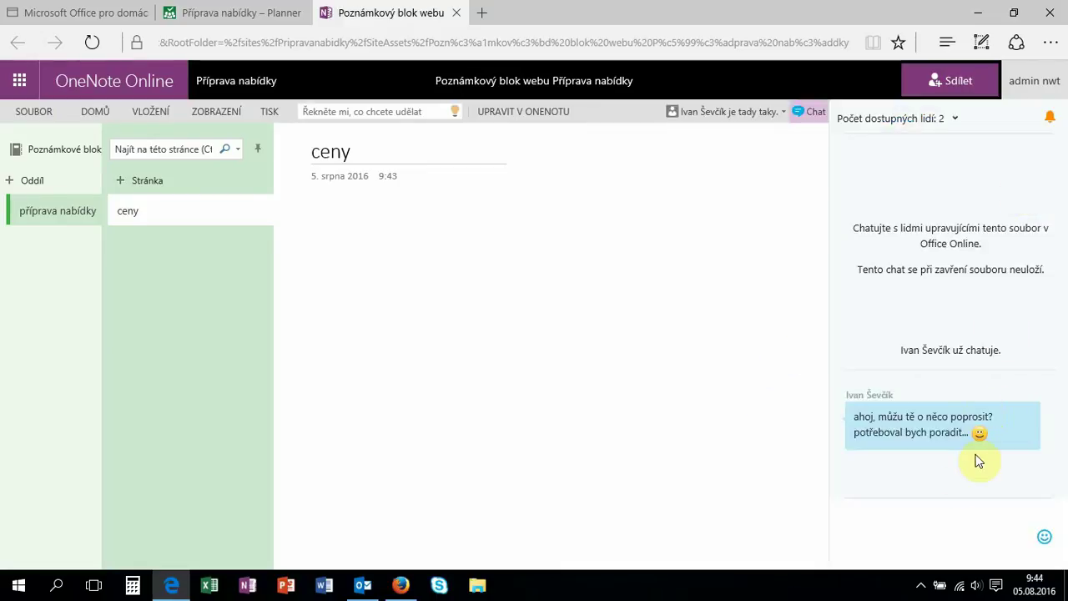
click(907, 522)
text(ahoj, povídej)
key(Return)
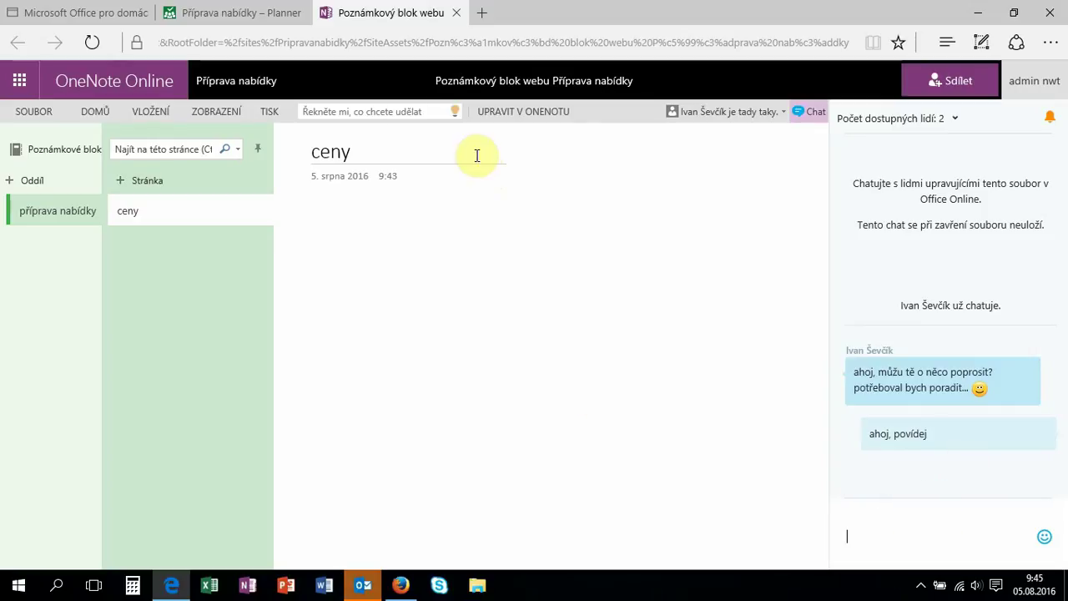
click(457, 14)
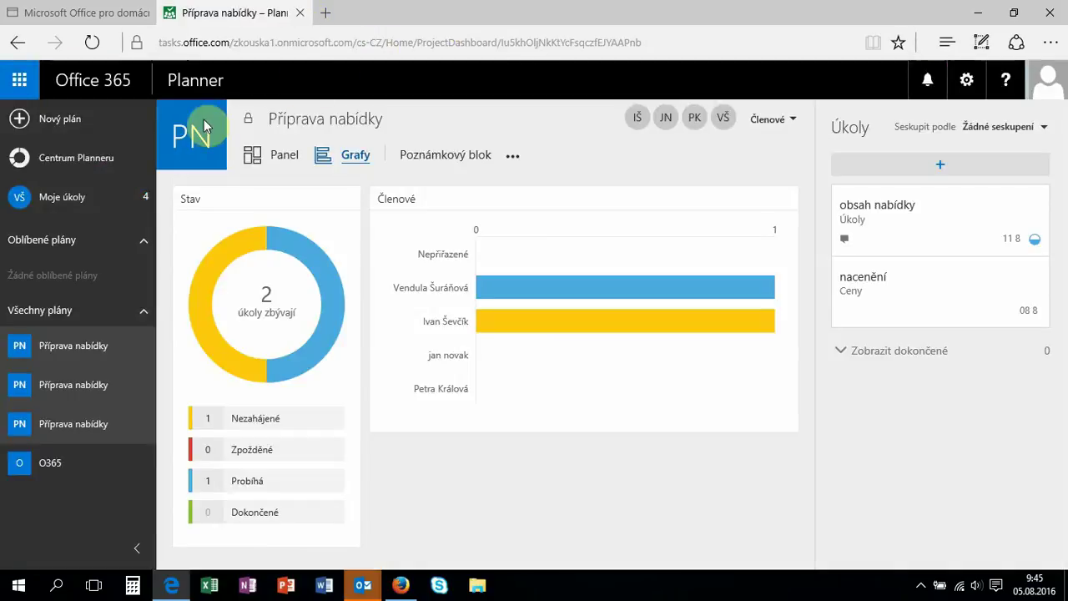
Show Moje úkoly grouped by Plán, with O365's completed tasks displayed.
click(46, 200)
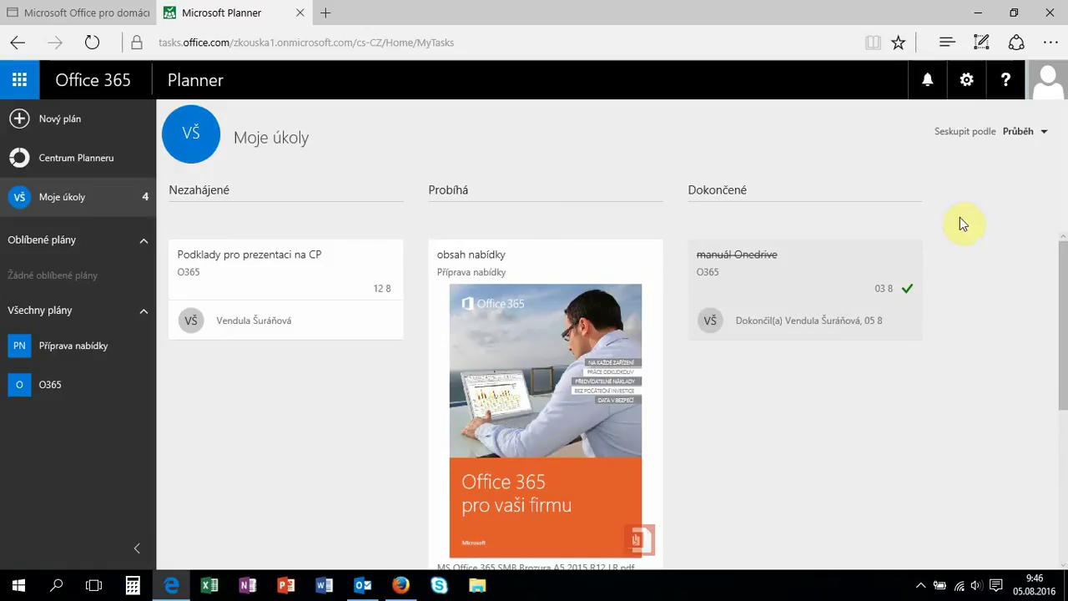
click(1031, 132)
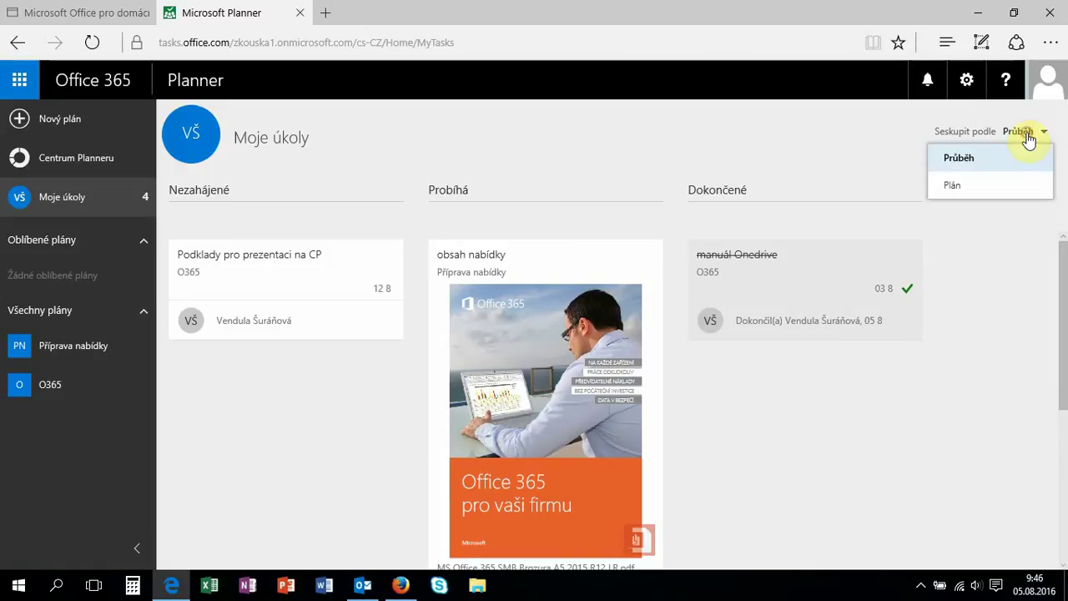
click(1013, 185)
scroll(292, 309, down, 1)
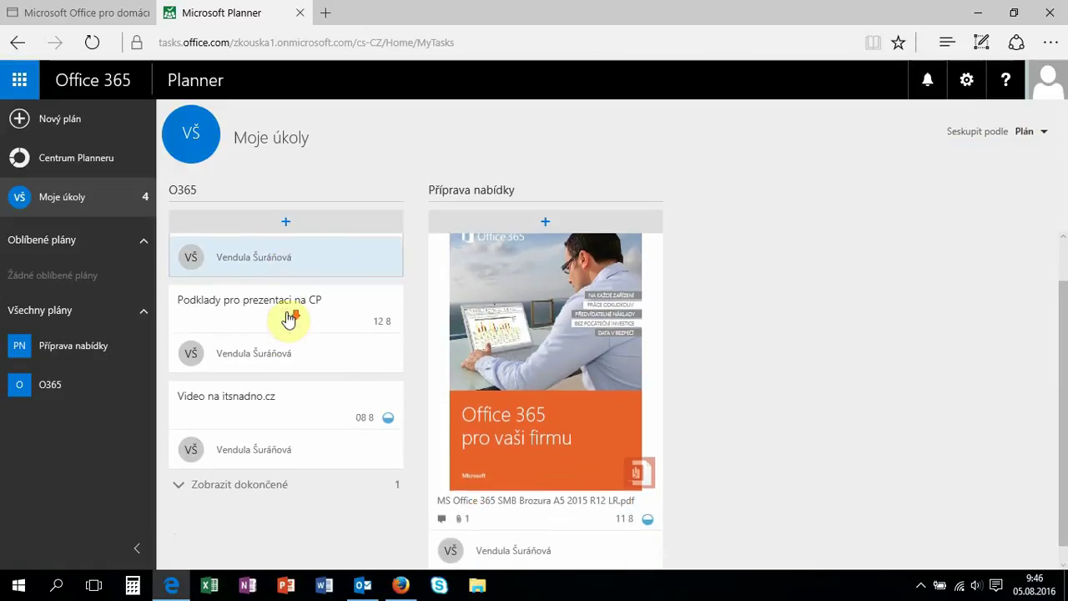
click(272, 478)
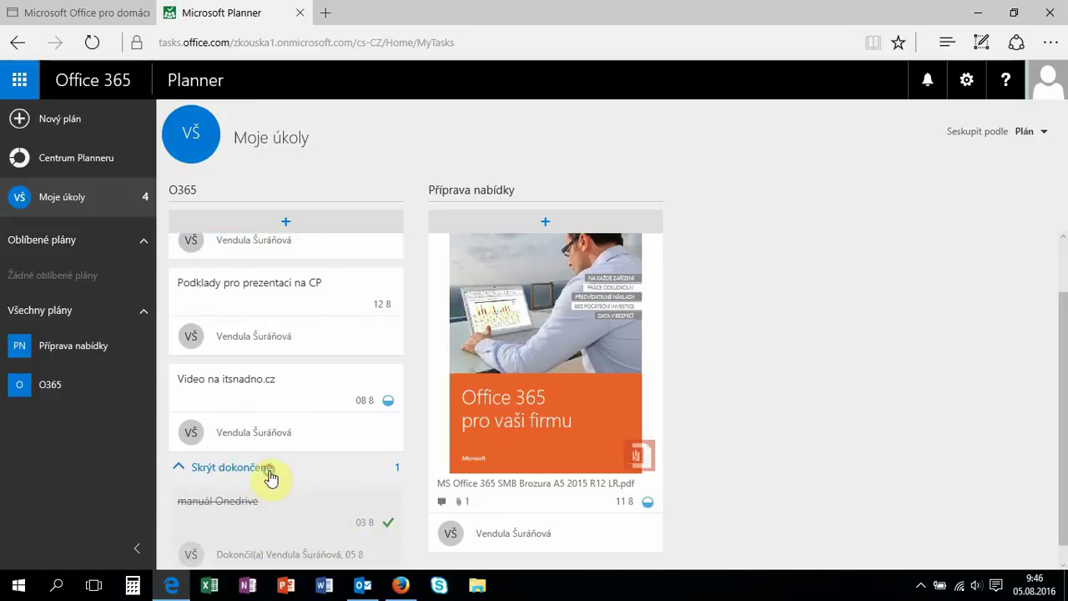
scroll(887, 376, down, 2)
scroll(887, 380, up, 1)
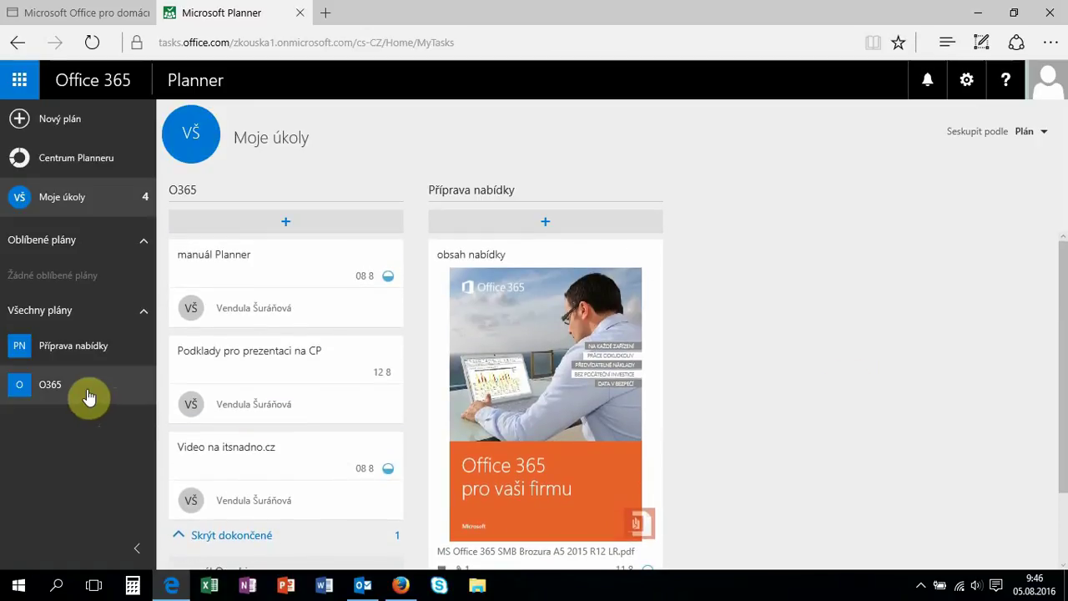
Open the O365 plan, group it by Přiřazené uživateli, and view its Grafy charts.
click(87, 394)
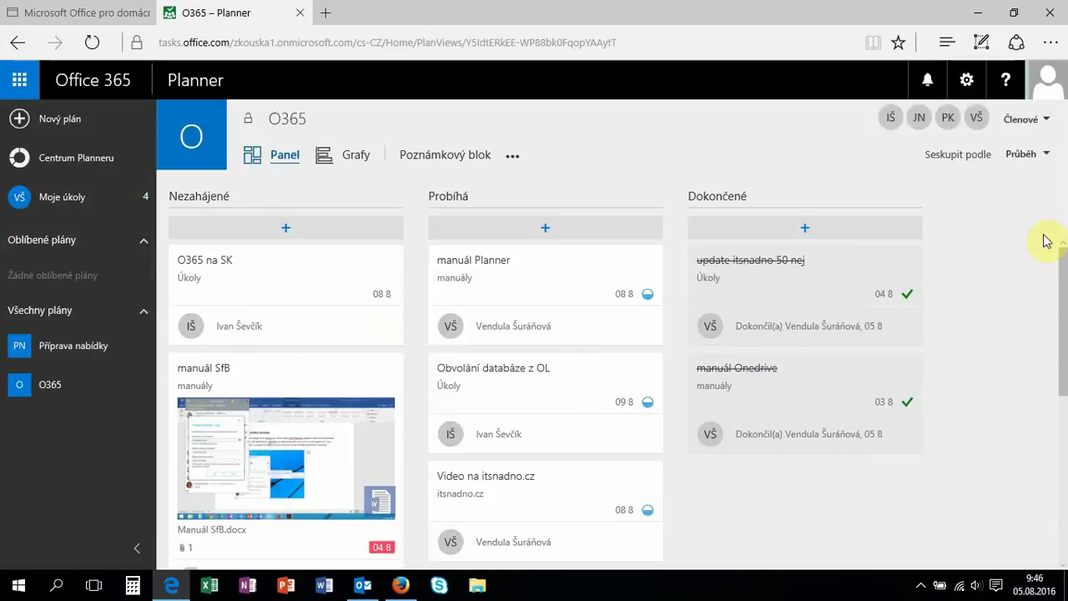
click(1028, 158)
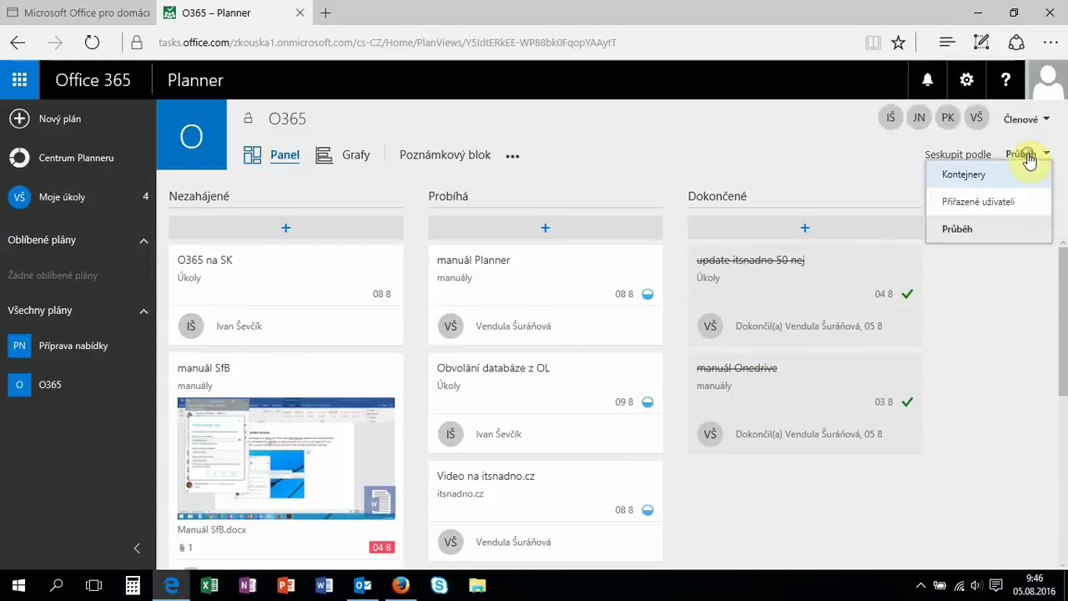
click(1025, 208)
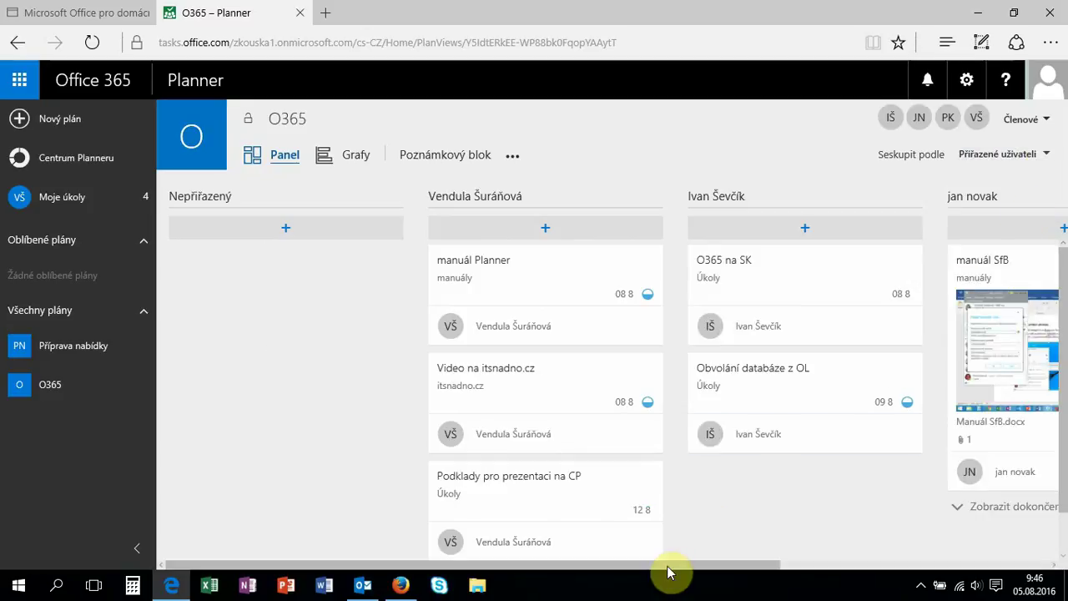
drag(667, 572, 259, 325)
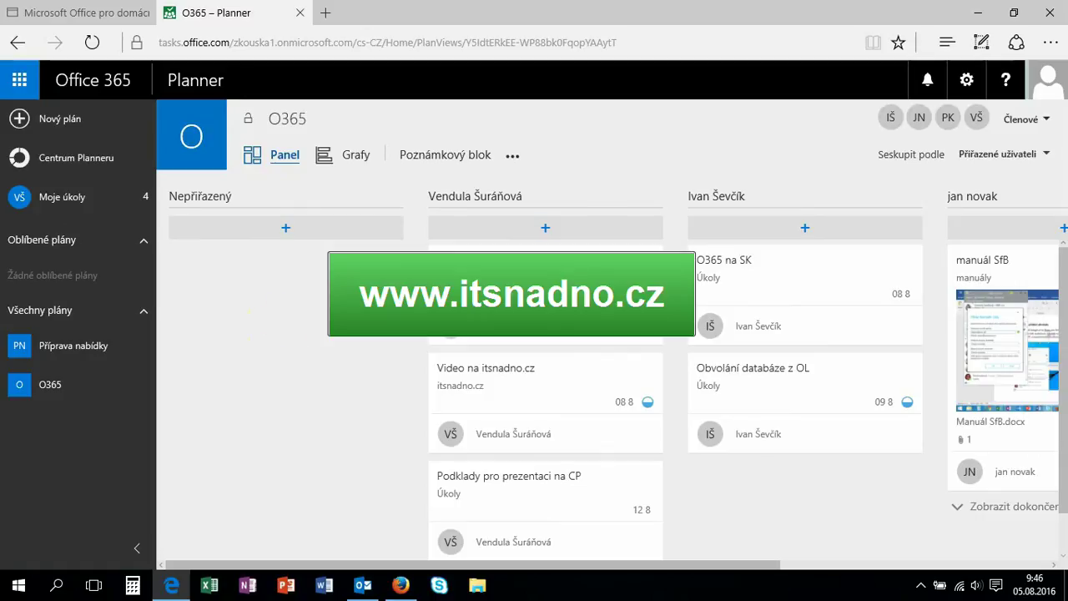
click(351, 156)
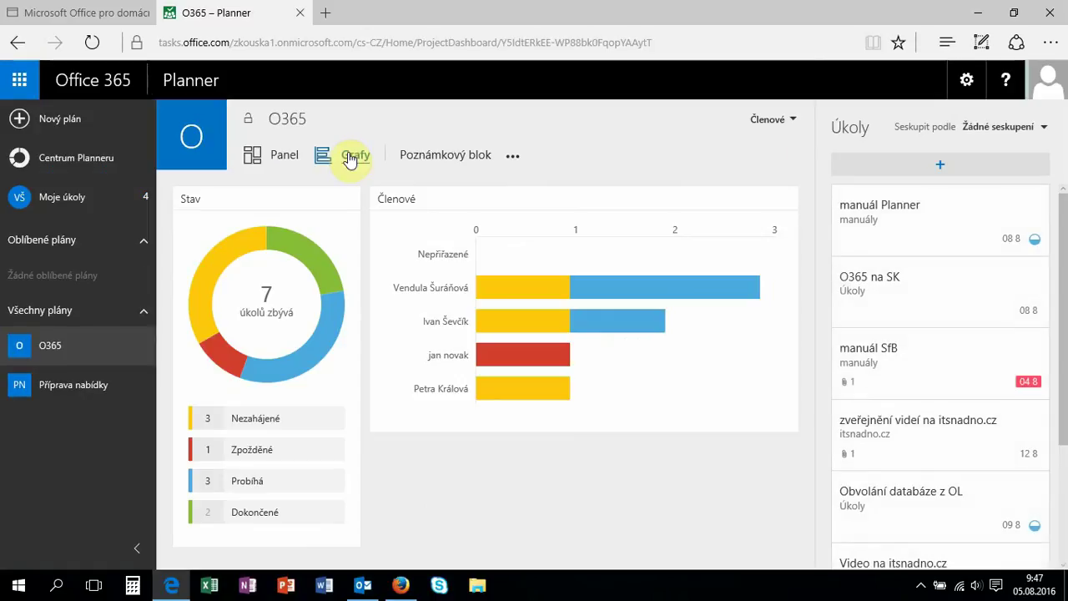